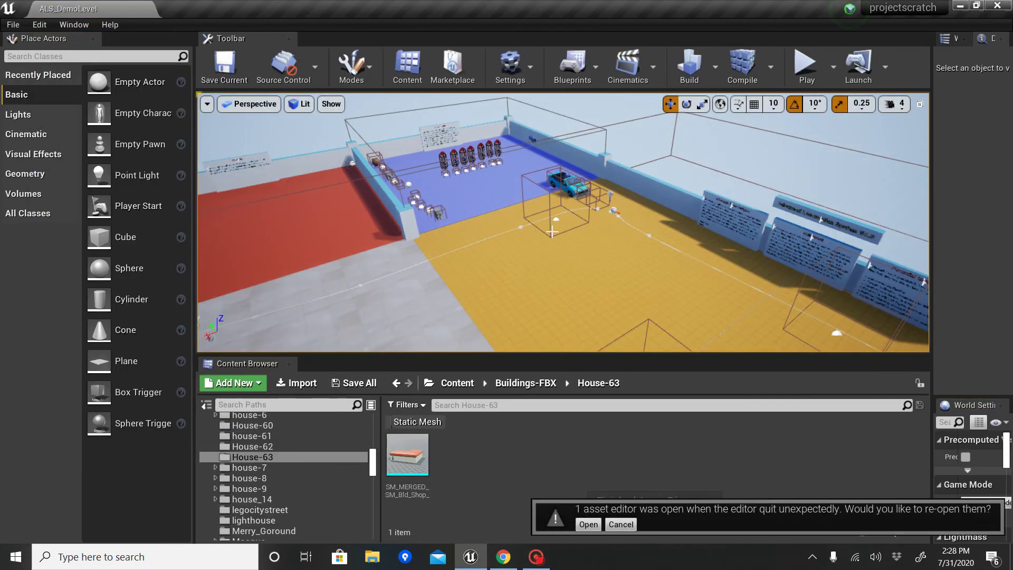
Inspect the actors around the blue convertible, selecting the brake trigger box, the floor meshes and the AI vehicle.
right_click_drag(607, 219, 635, 223)
key("w")
right_click_drag(597, 257, 597, 257)
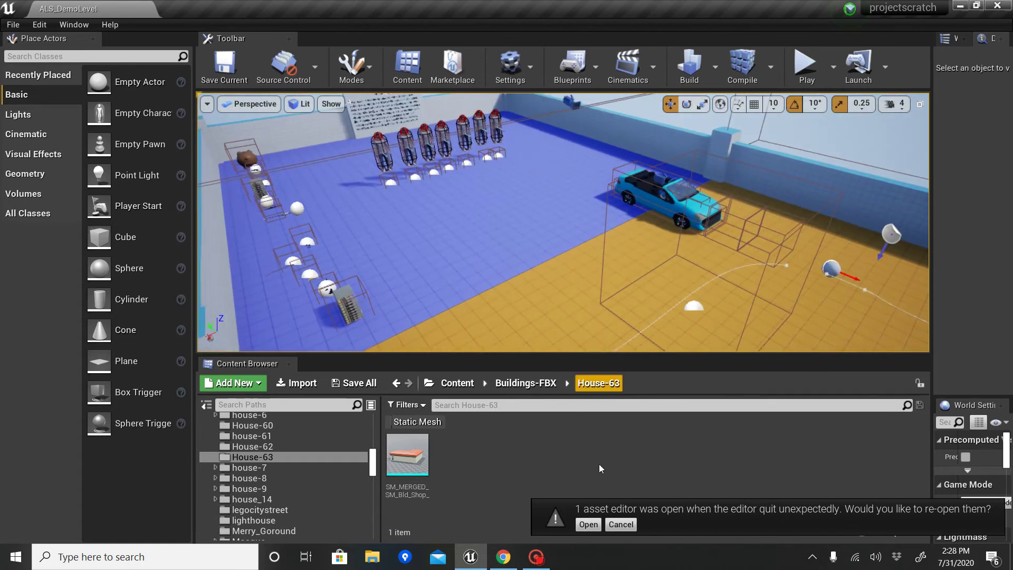
left_click(111, 556)
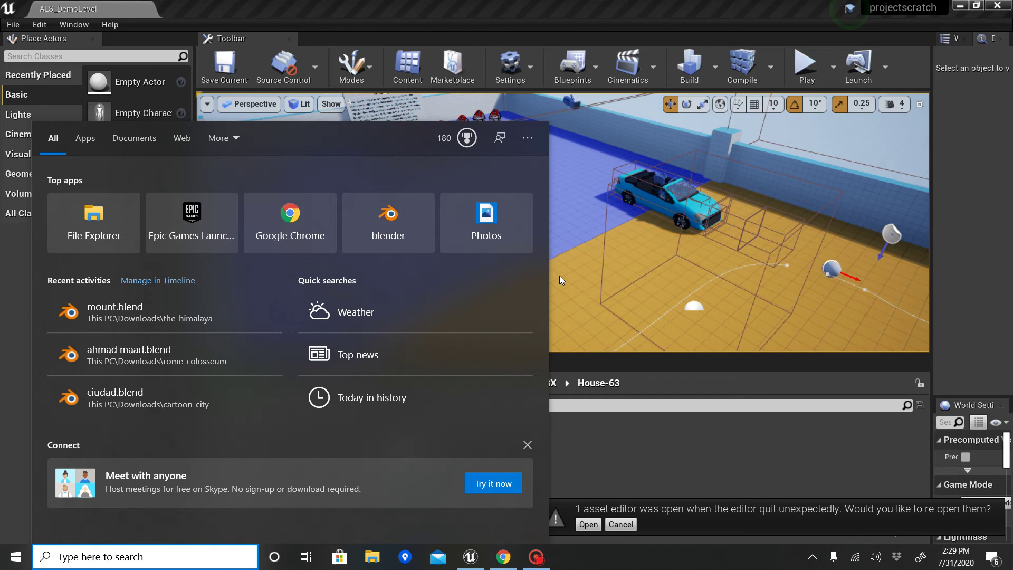
right_click_drag(679, 245, 679, 245)
right_click_drag(549, 256, 548, 256)
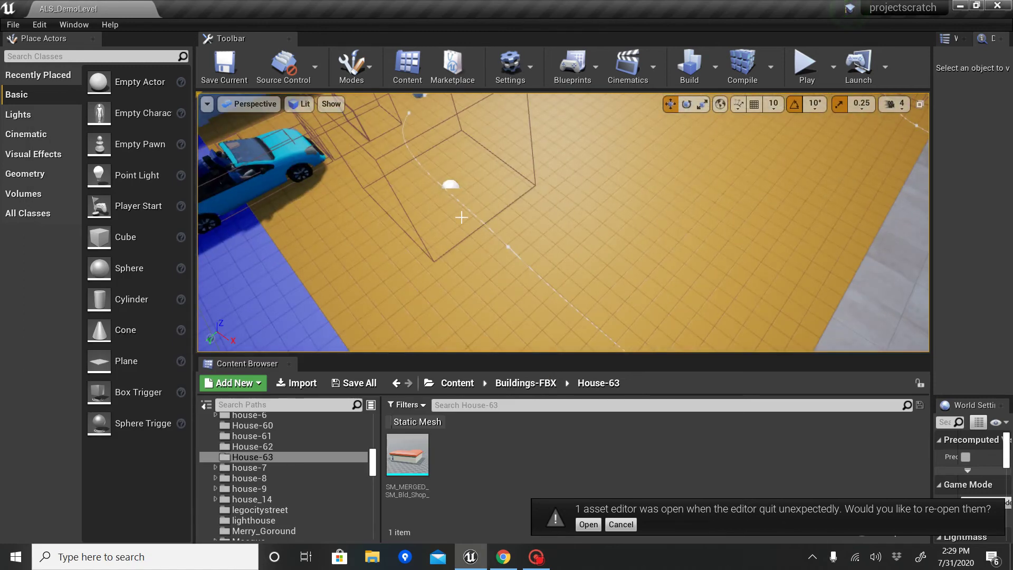
left_click(448, 188)
right_click_drag(536, 189, 536, 190)
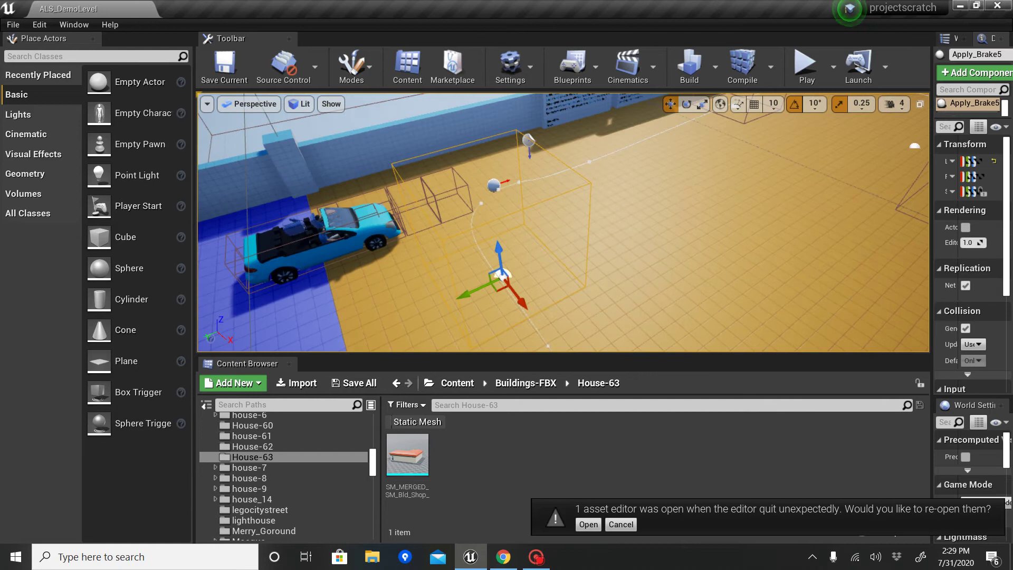
left_click(493, 186)
left_click(505, 221)
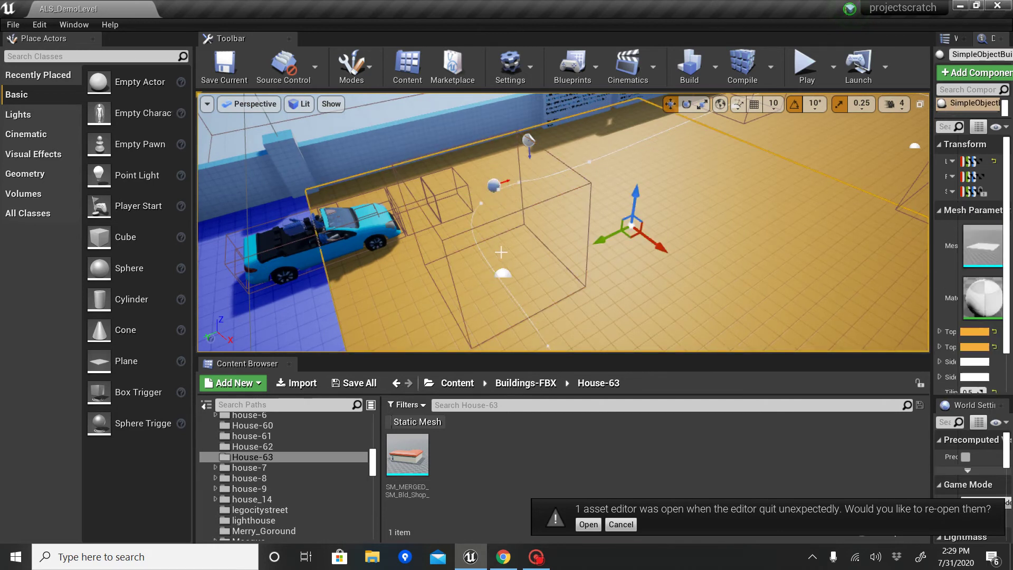
left_click(504, 272)
left_click(376, 236)
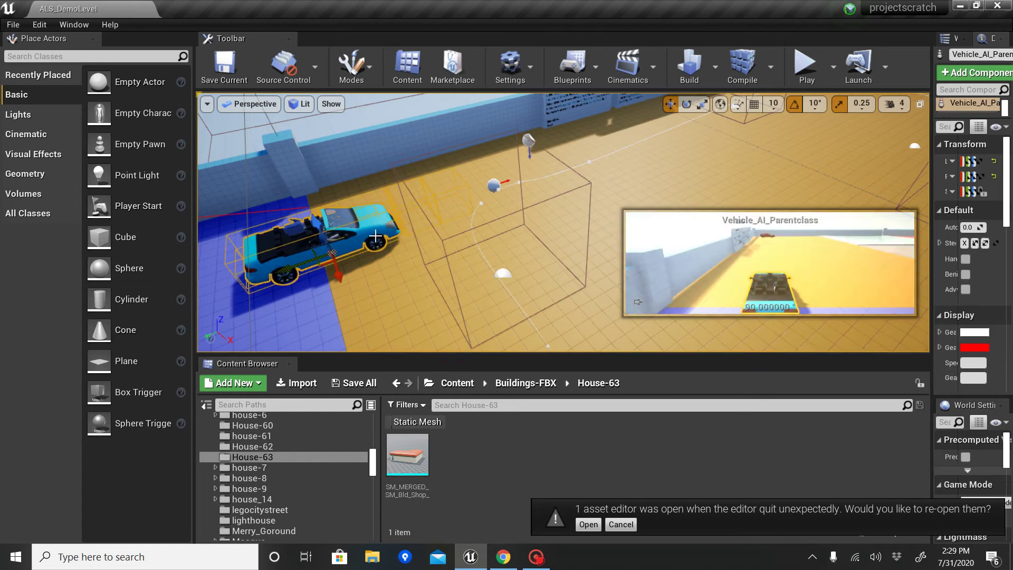
right_click_drag(393, 233, 306, 233)
left_click(393, 232)
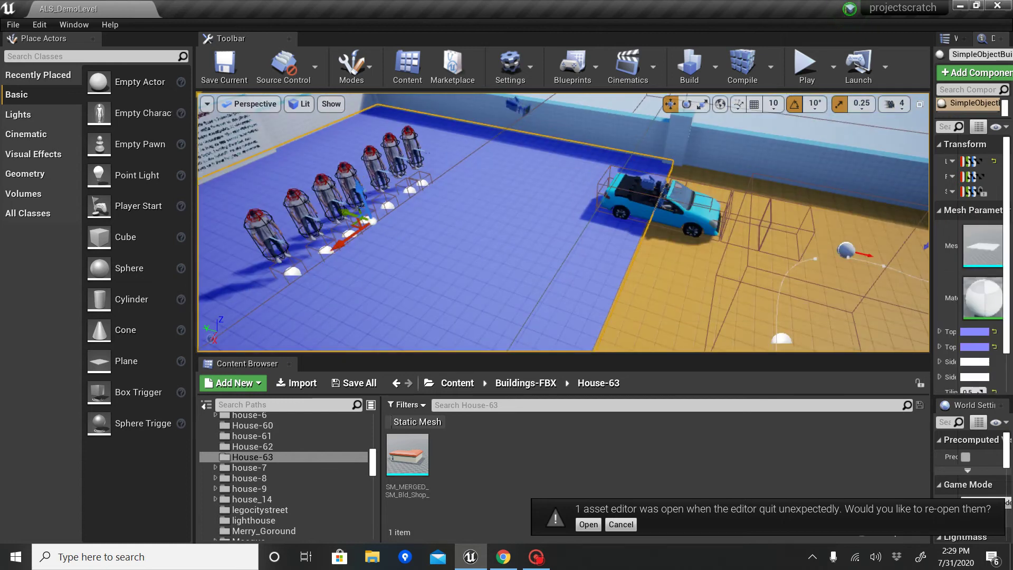
Select the large Cullbox volume over the blue floor area and examine how far it extends across the level.
right_click_drag(402, 232, 430, 183)
key("w")
key("s")
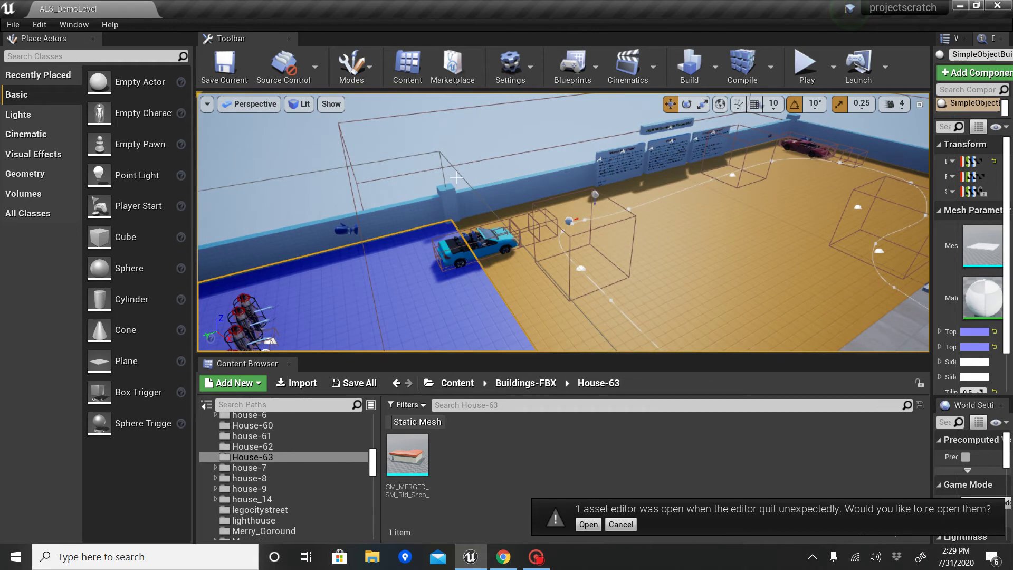
left_click(478, 162)
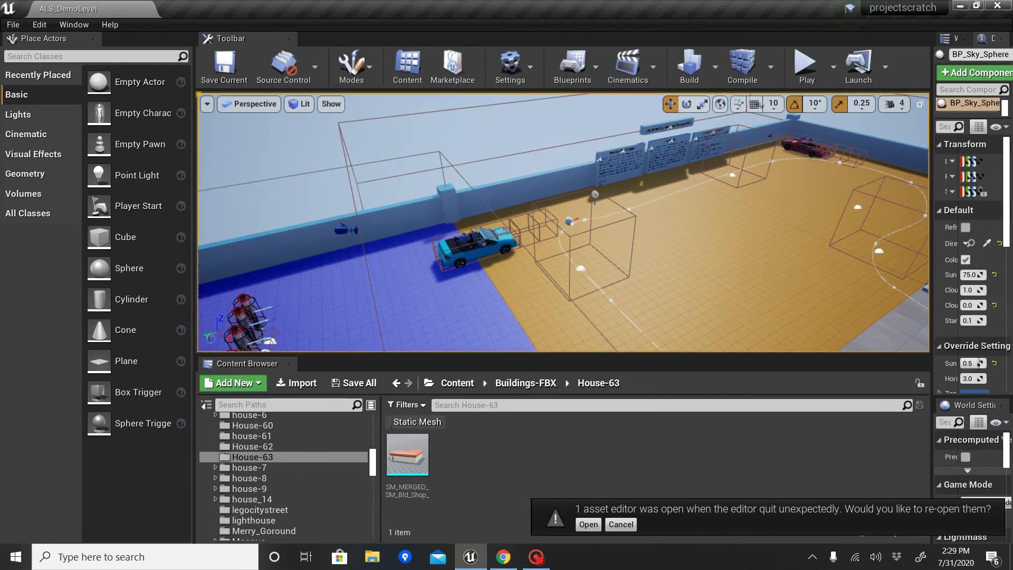
right_click_drag(497, 159, 496, 159)
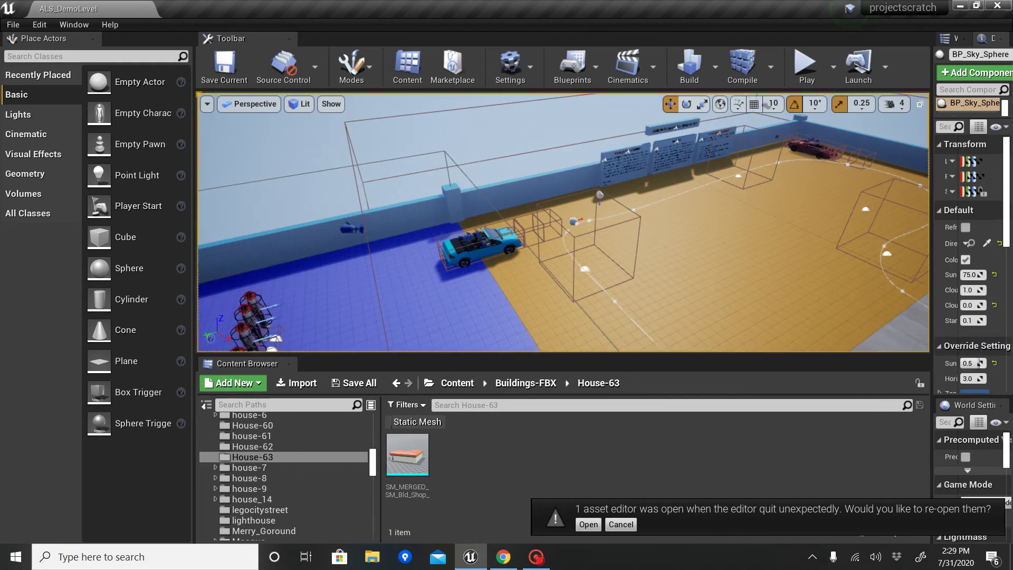
left_click(364, 183)
right_click_drag(501, 197, 501, 197)
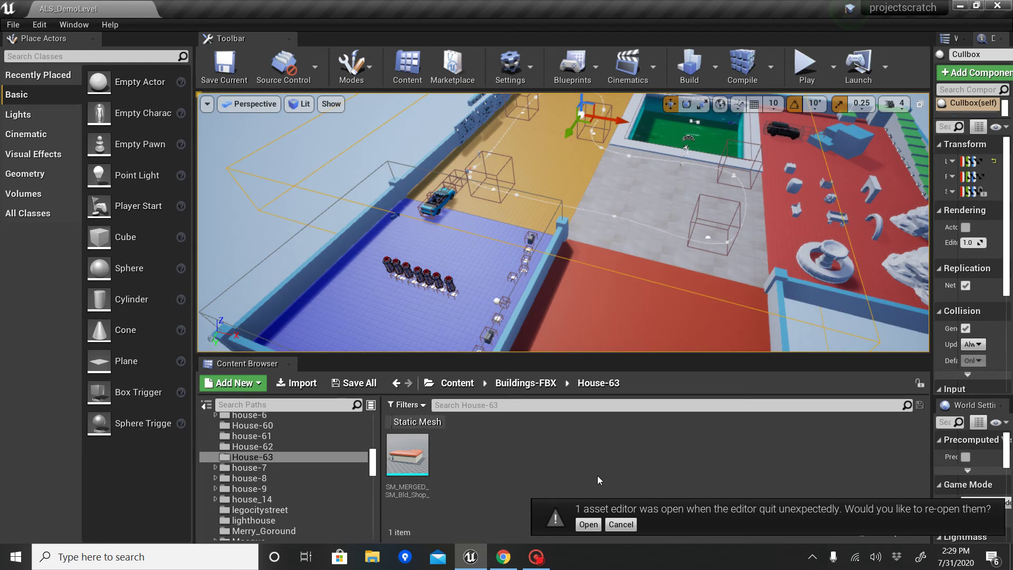
Decline to re-open the asset editor from the previous session.
left_click(619, 528)
right_click_drag(527, 237, 527, 237)
right_click_drag(713, 197, 714, 198)
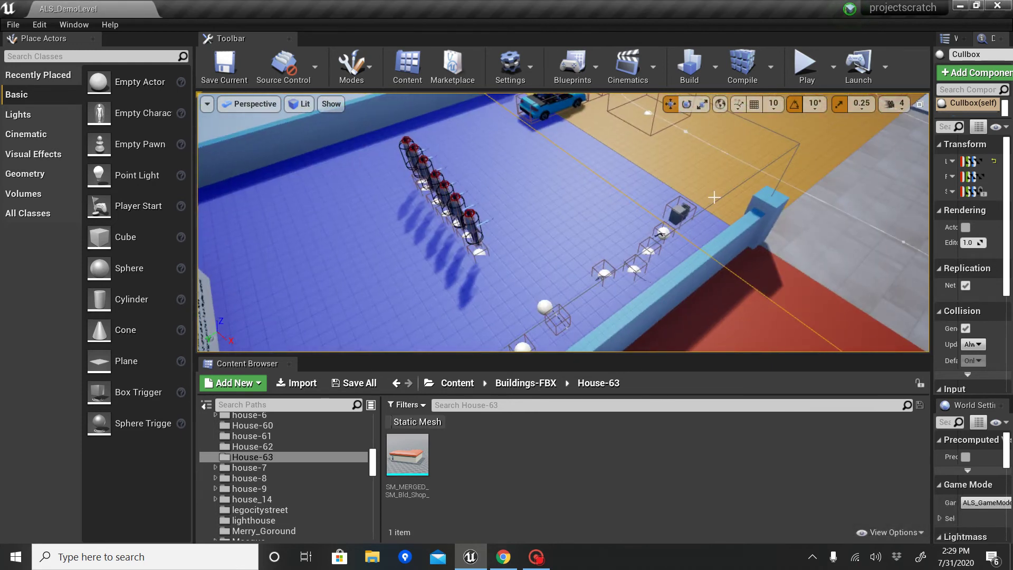
right_click_drag(751, 121, 751, 121)
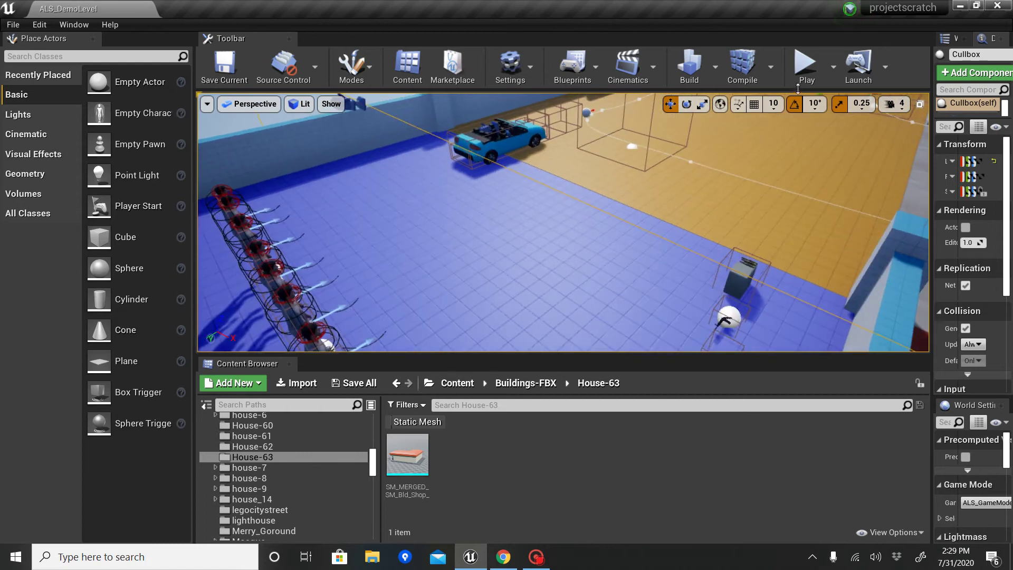
Play the level in the viewport and run the character among the AI characters on the blue floor.
left_click(800, 86)
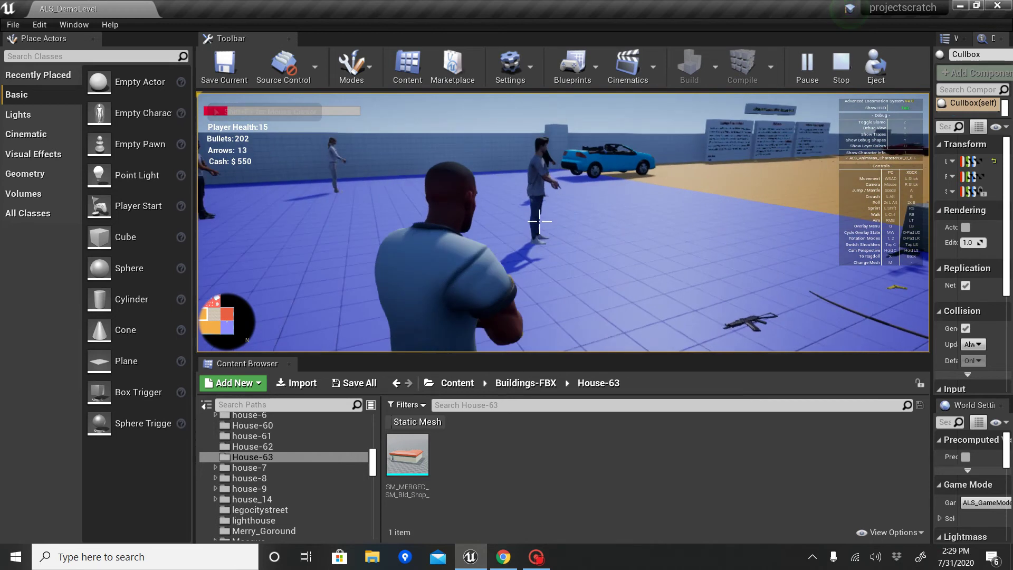
right_click(539, 221)
key("w")
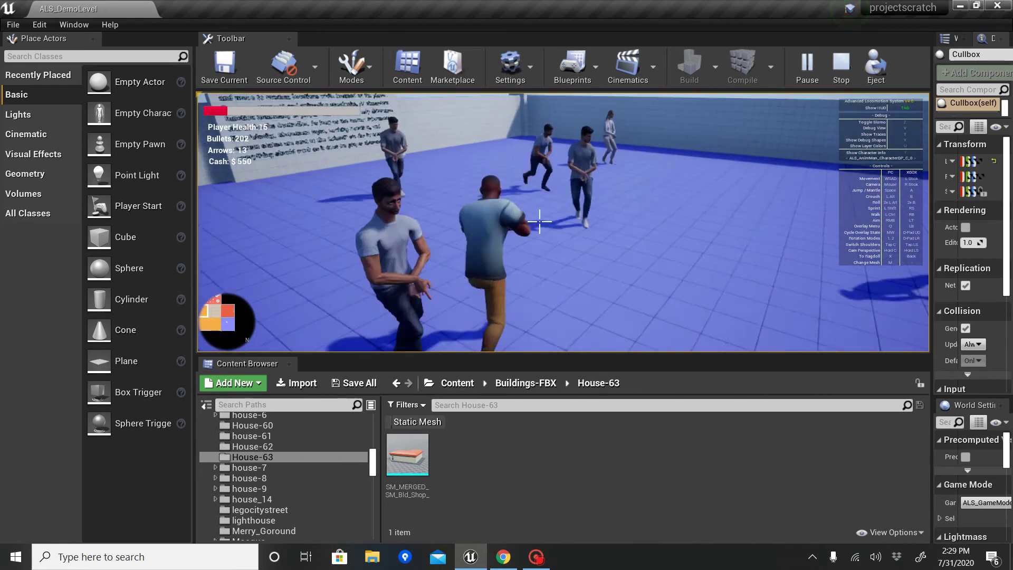
key("w")
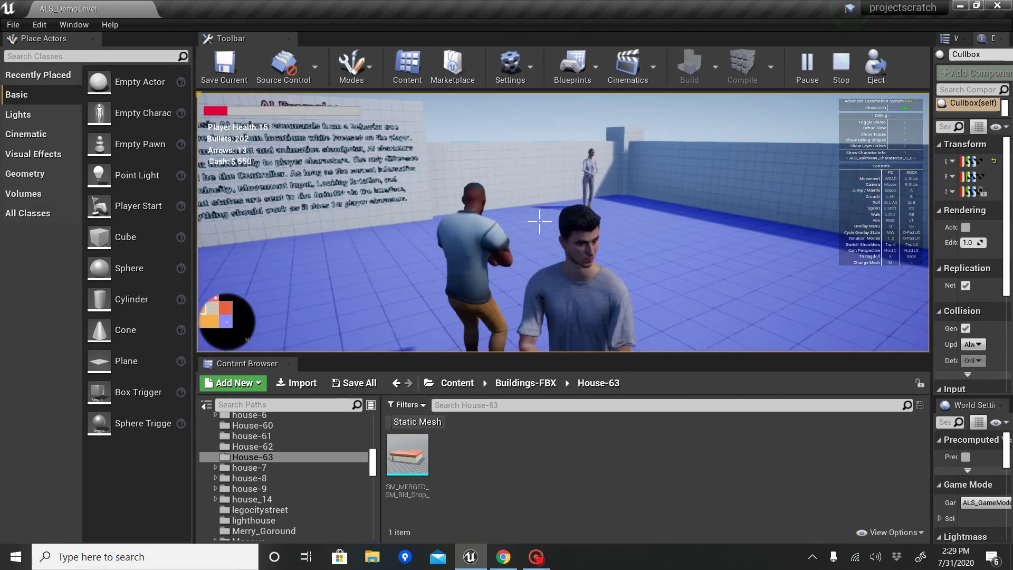
key("w")
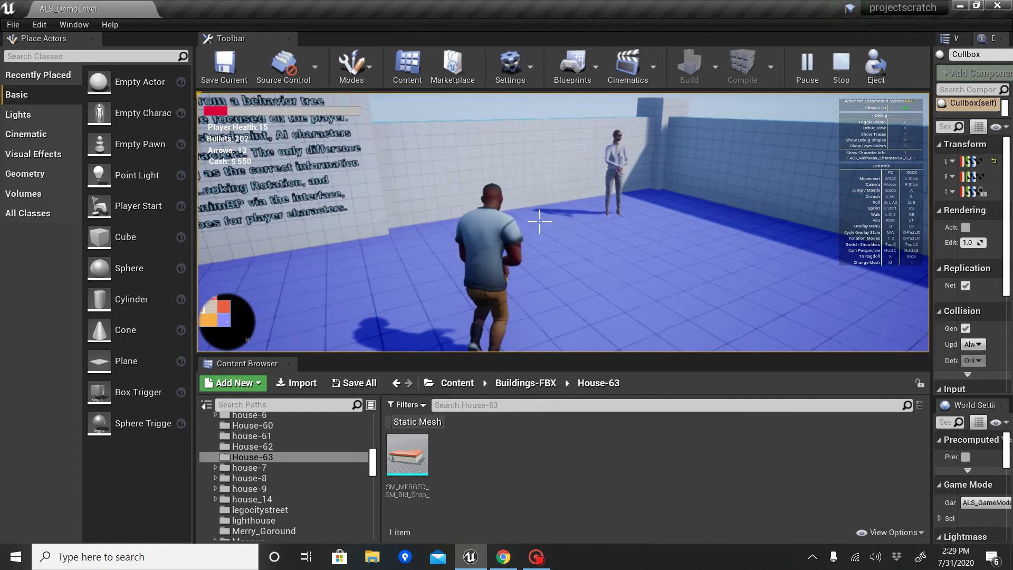
key("w")
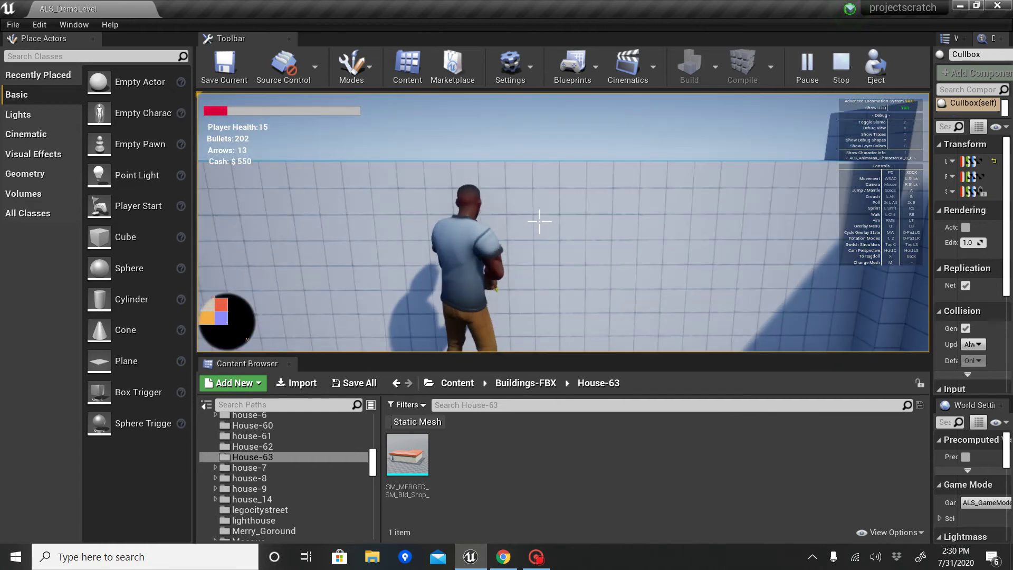
key("w")
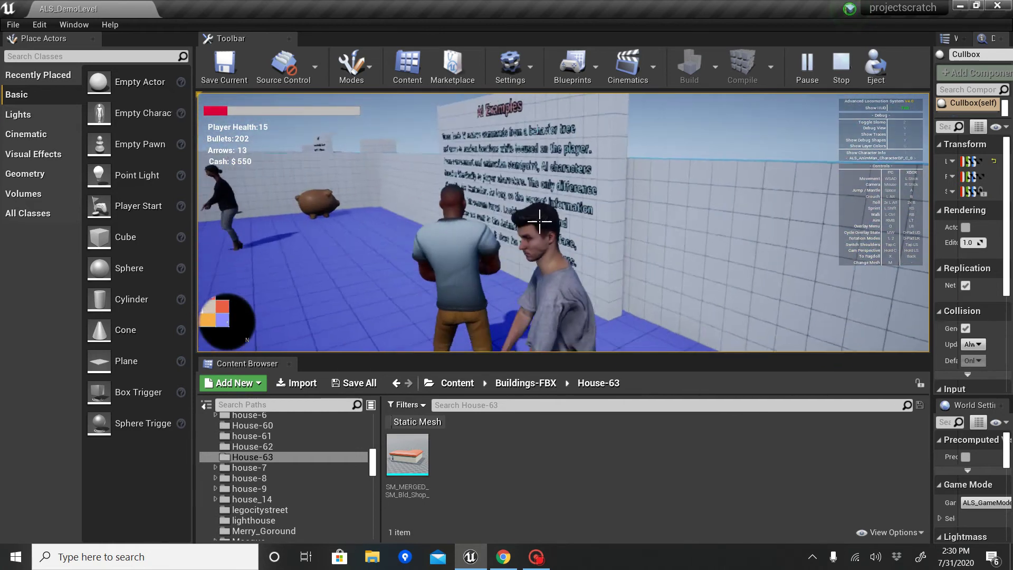
key("w")
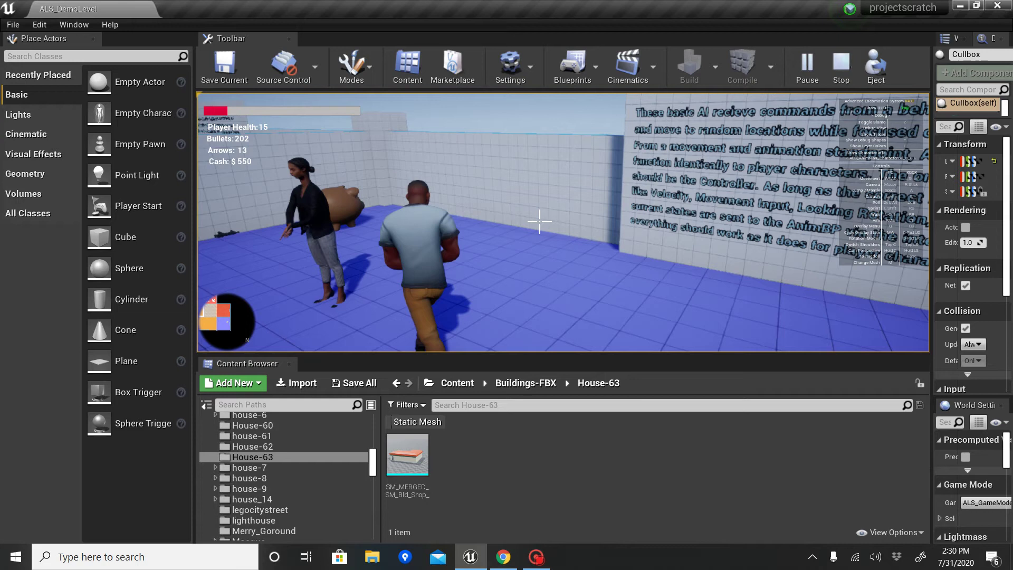
key("w")
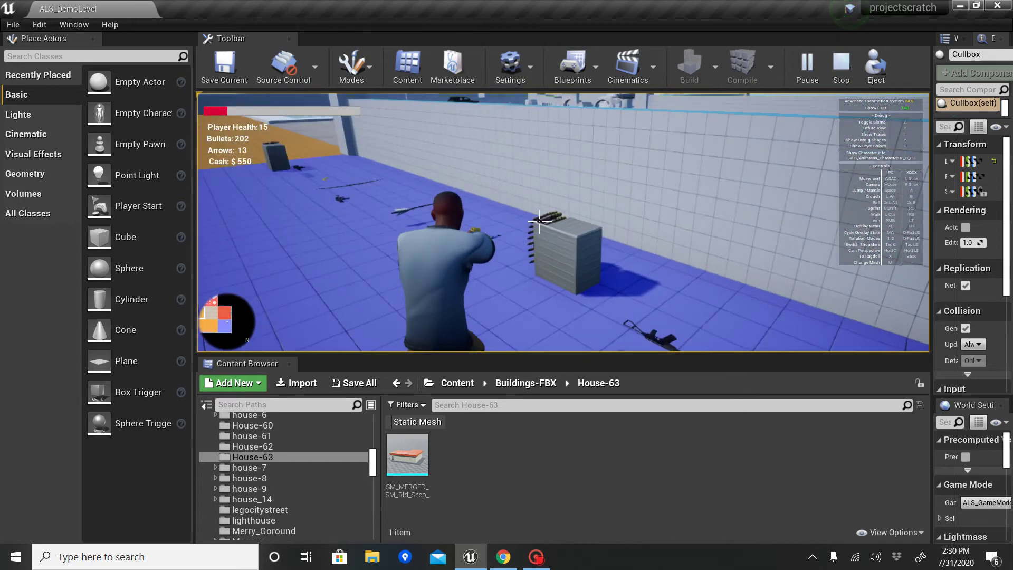
Test the culling by running the character back and forth between the blue and yellow floors, and end the play session.
key("w")
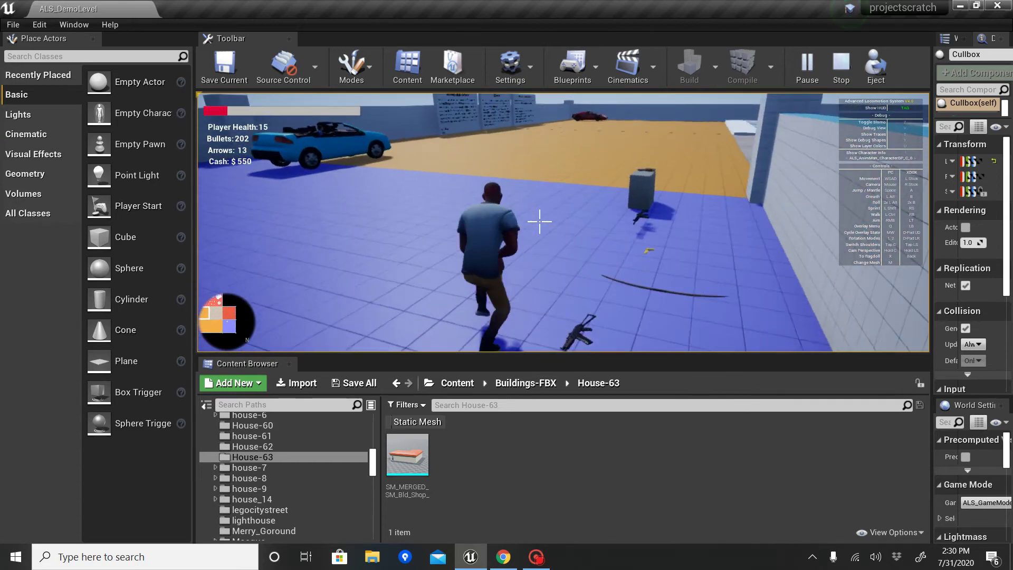
key("w")
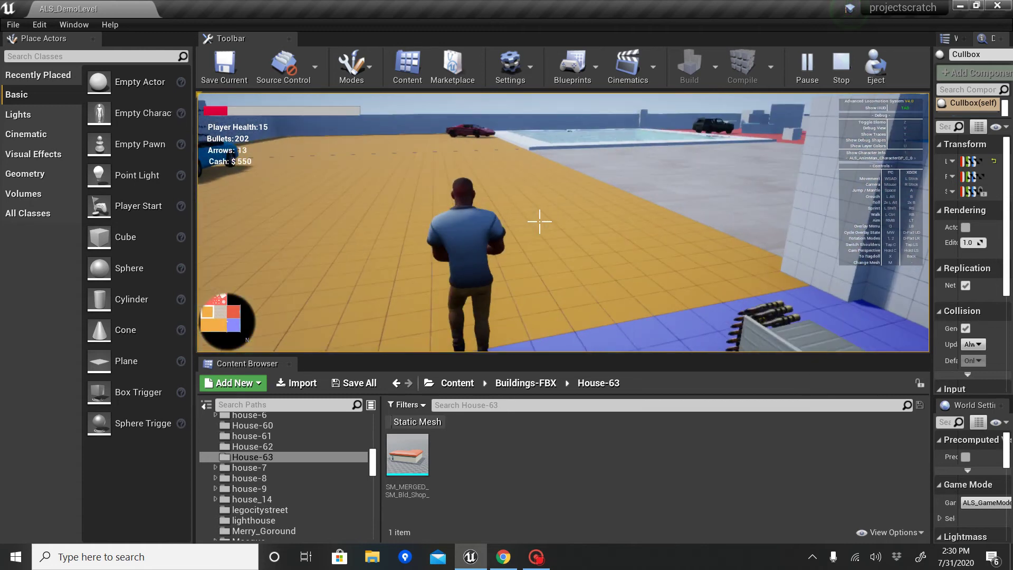
key("s")
key("s")
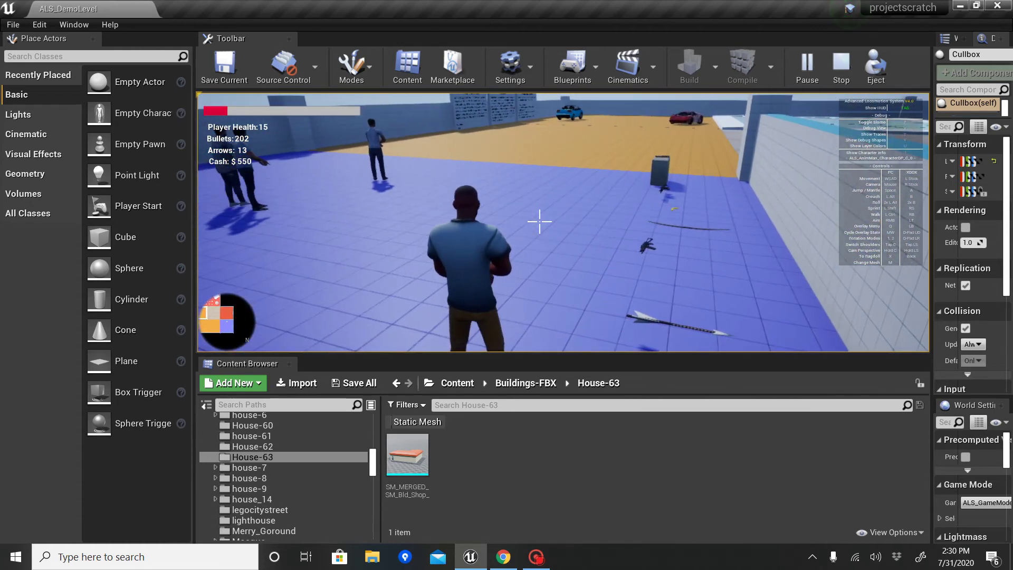
key("w")
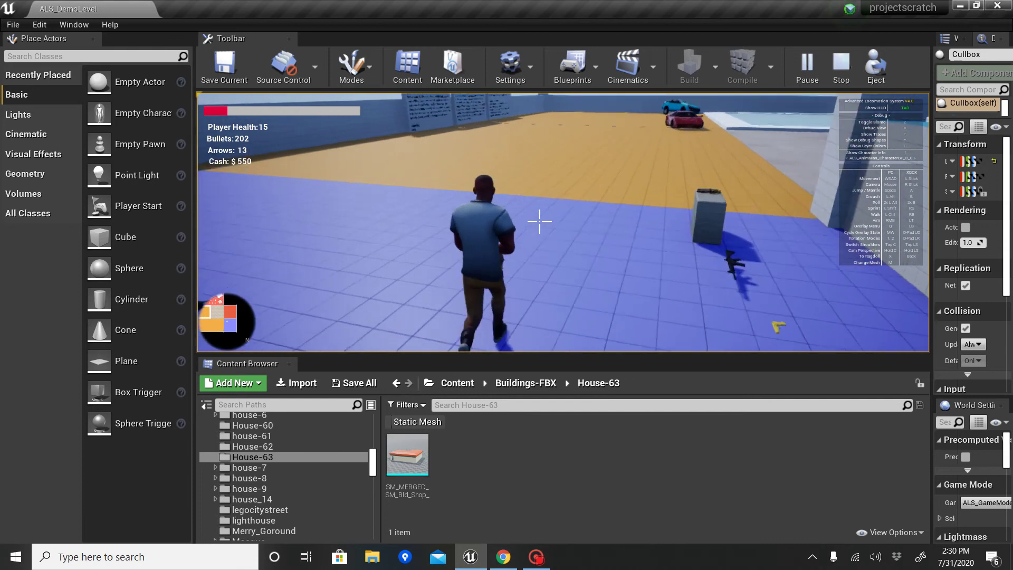
key("s")
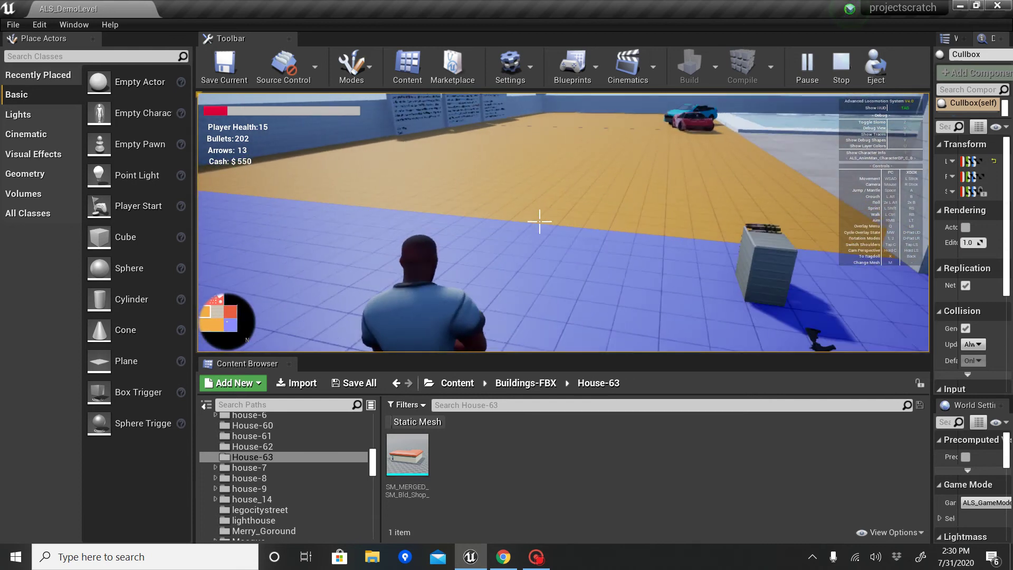
key("w")
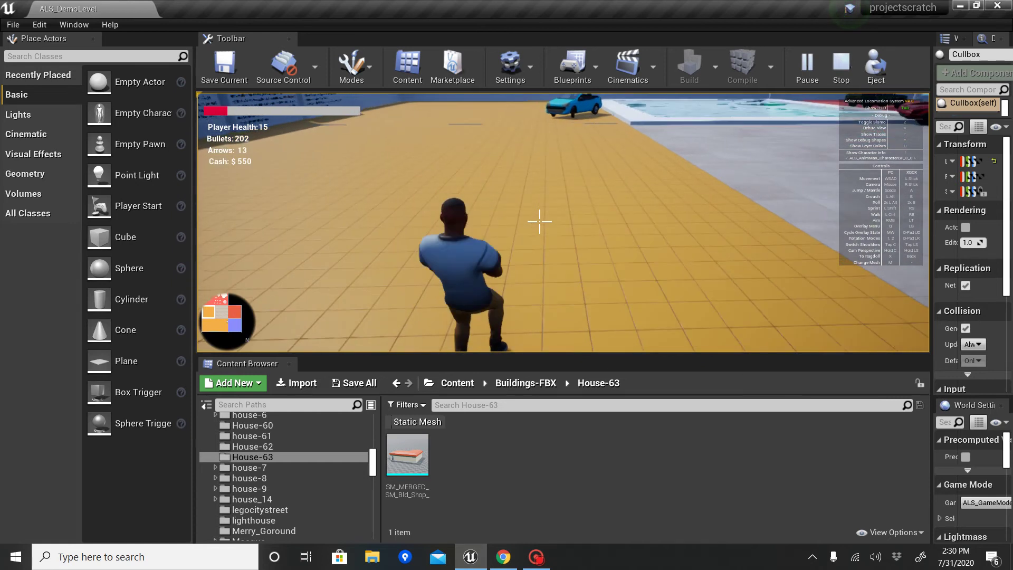
key("Escape")
Play the level again, climbing over the wall into the blue area to check the AI characters, and end the session.
right_click_drag(403, 238, 331, 224)
key("s")
left_click(802, 67)
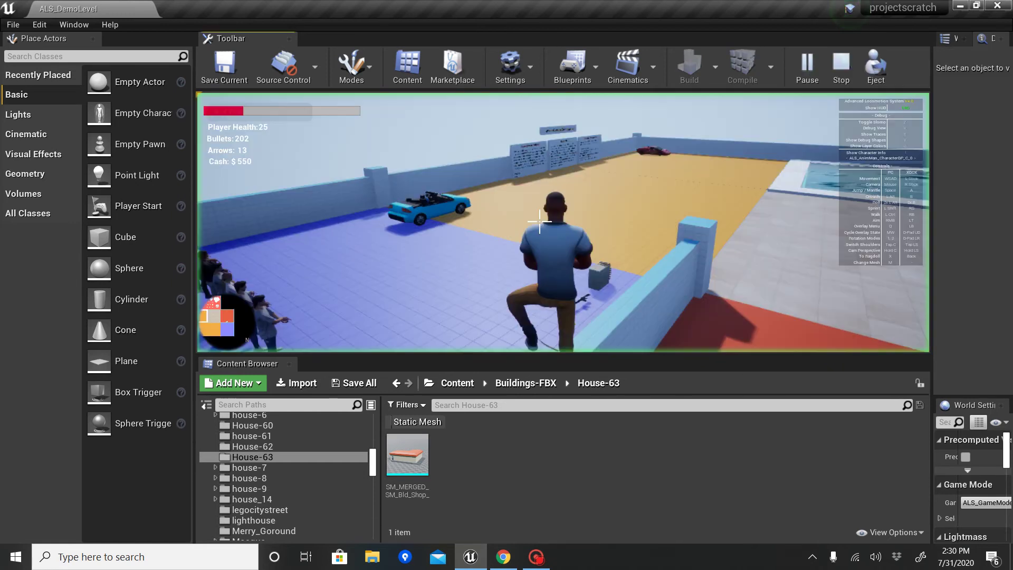
key("space")
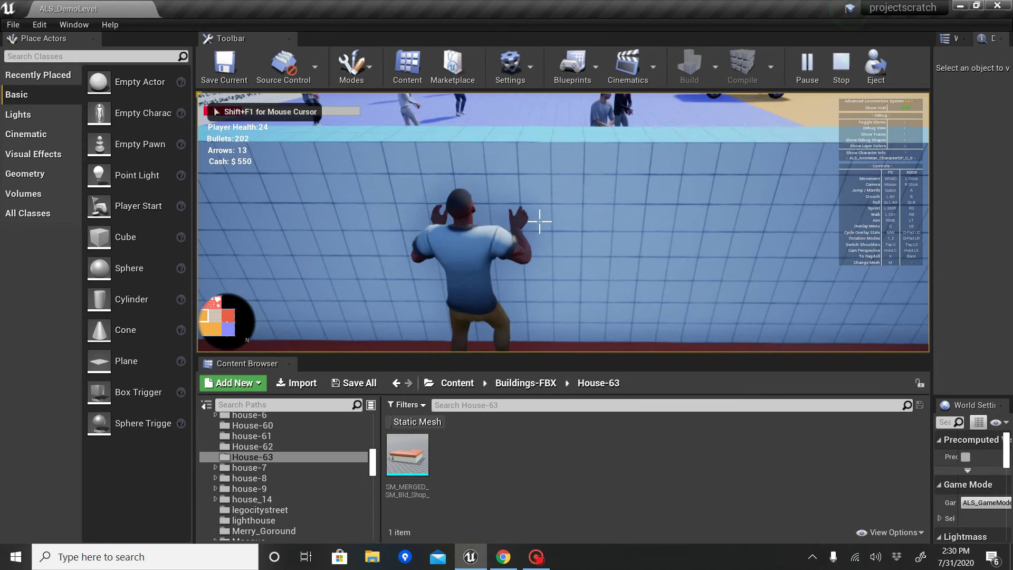
key("w")
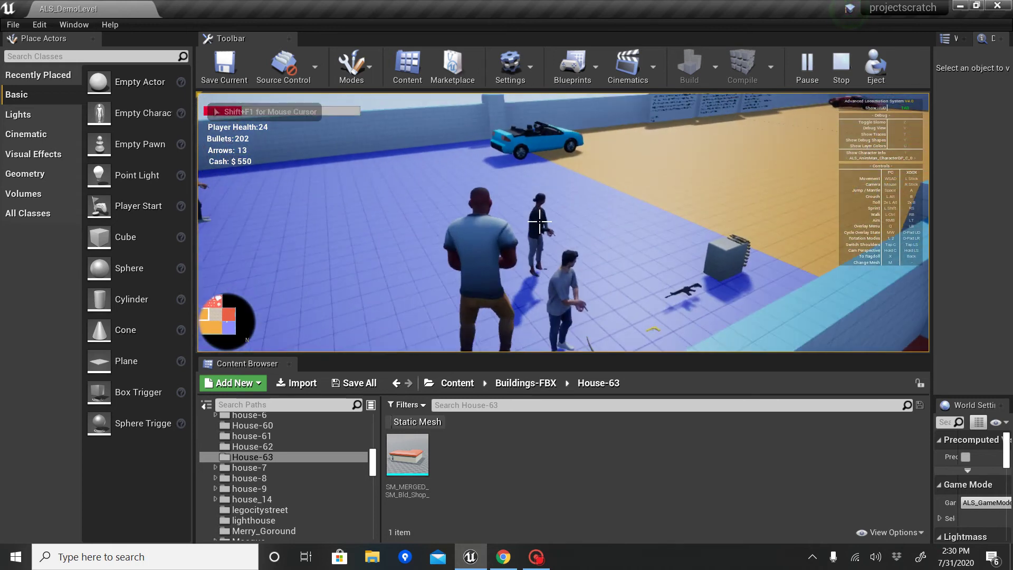
key("alt")
key("alt")
key("w")
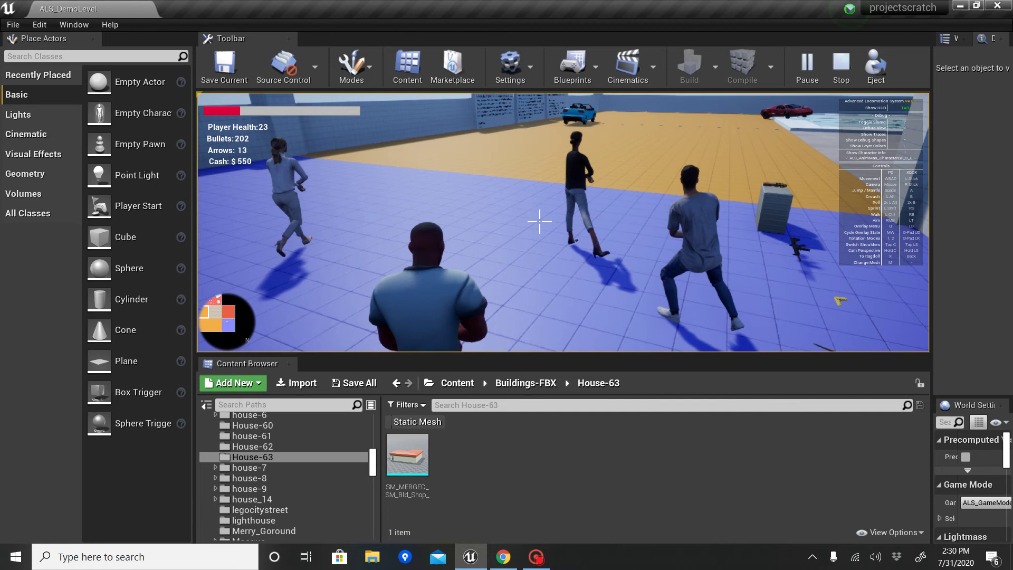
key("Escape")
Open the A_Cullbox folder in the project content and browse the folders below it.
scroll(320, 428, "up", 10)
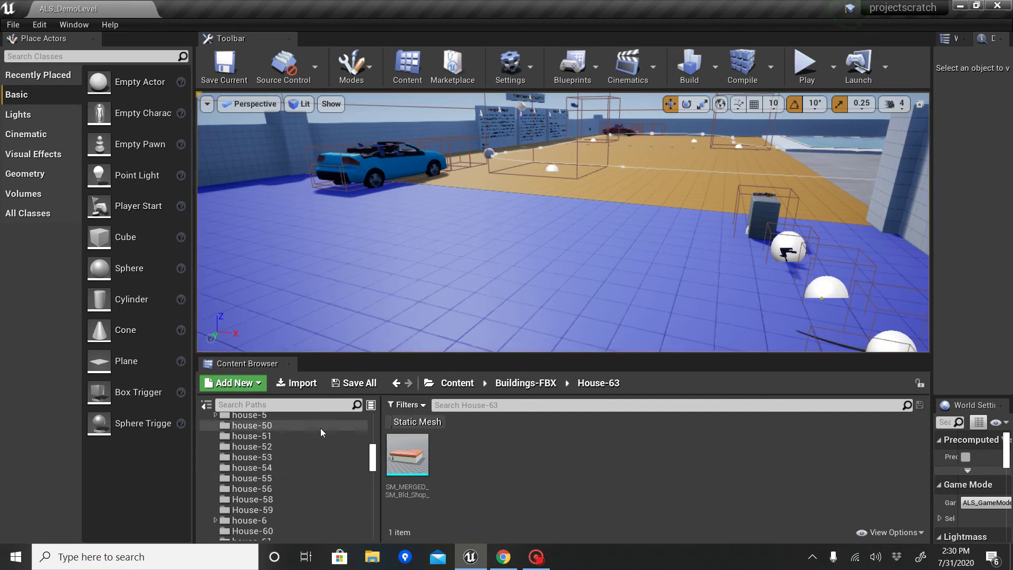
scroll(320, 429, "up", 5)
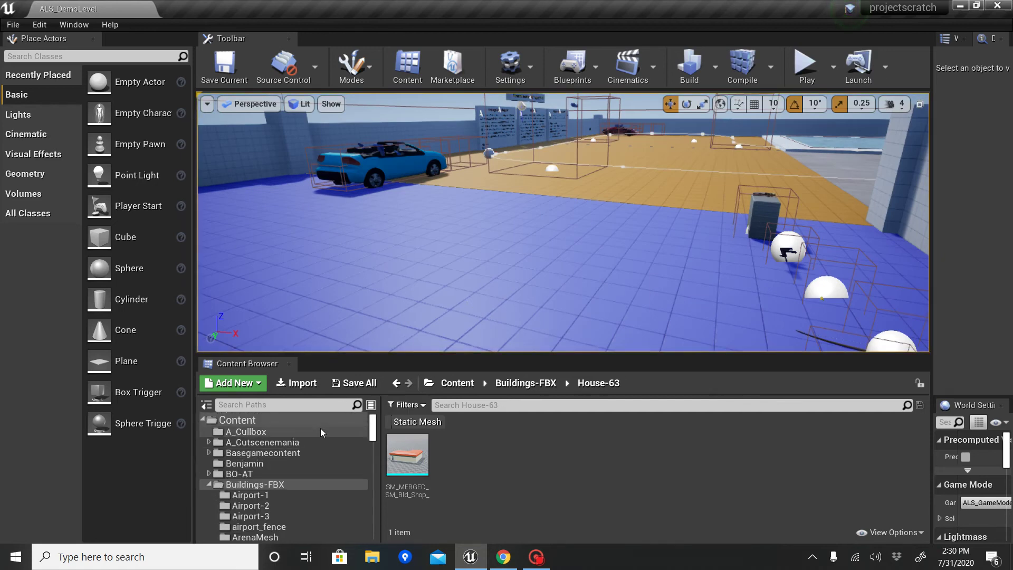
left_click(288, 444)
left_click(268, 431)
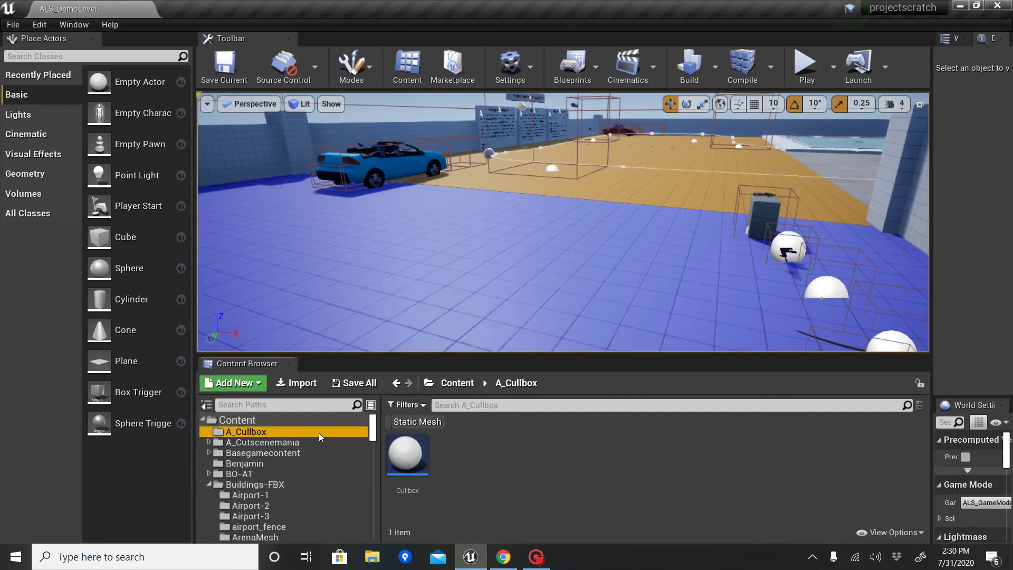
scroll(293, 464, "down", 20)
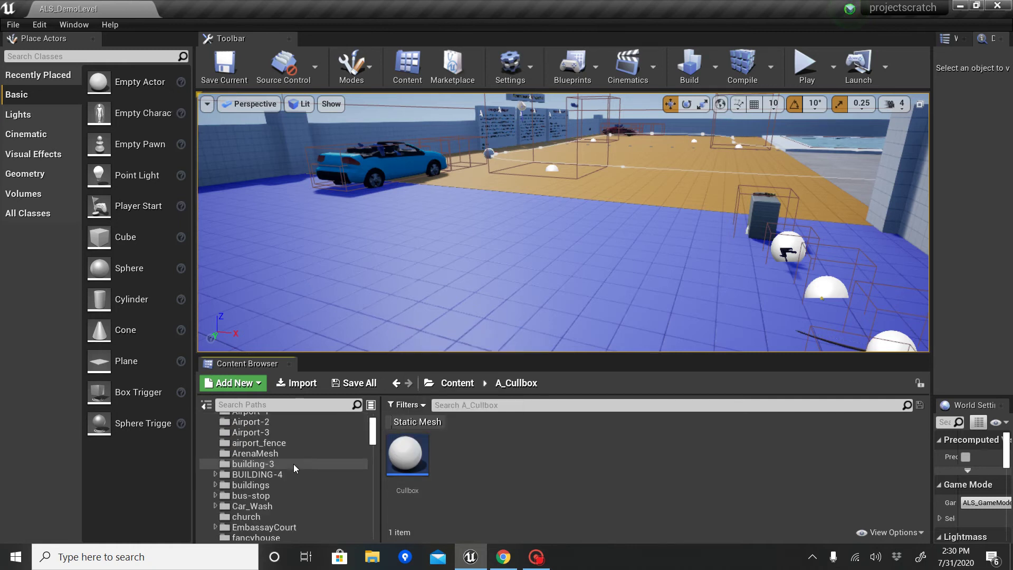
Browse the content folders and open the event graph of the Cullbox blueprint.
scroll(294, 463, "down", 20)
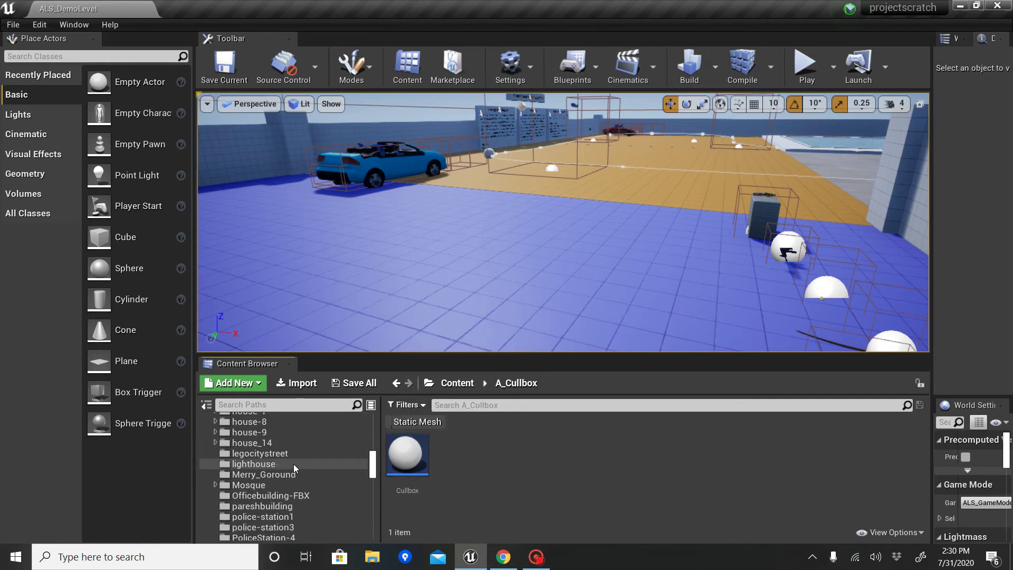
scroll(293, 464, "down", 2)
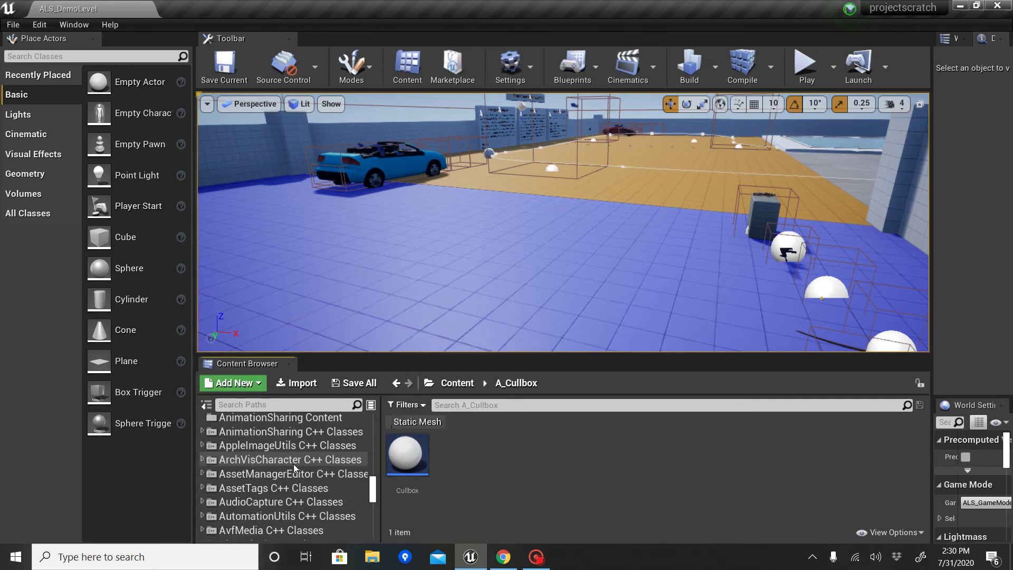
scroll(293, 464, "up", 15)
double_click(412, 476)
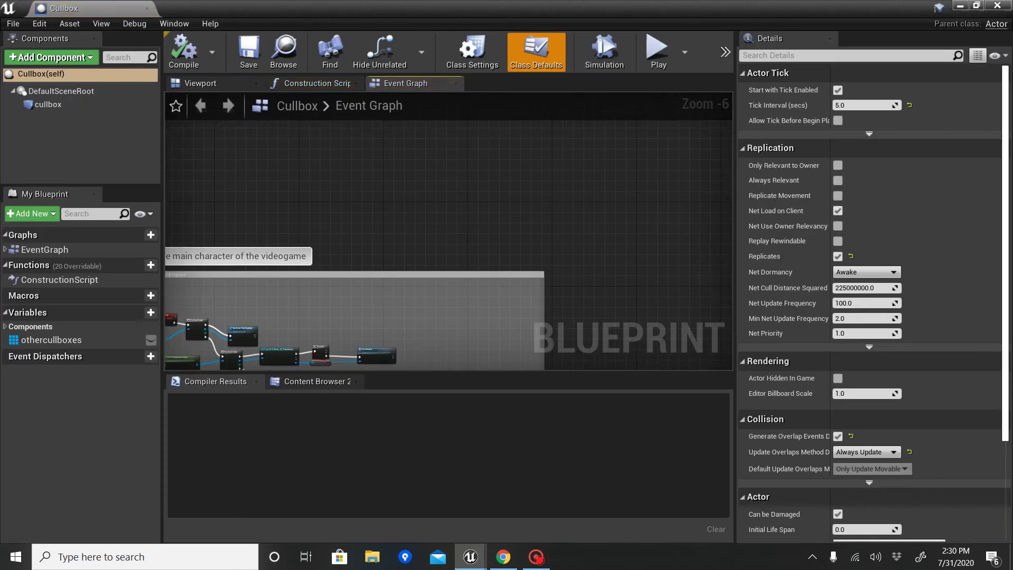
right_click_drag(327, 124, 388, 362)
Add a Magic Node (C++) in an empty area of the event graph, inspect it, and delete it.
right_click(544, 238)
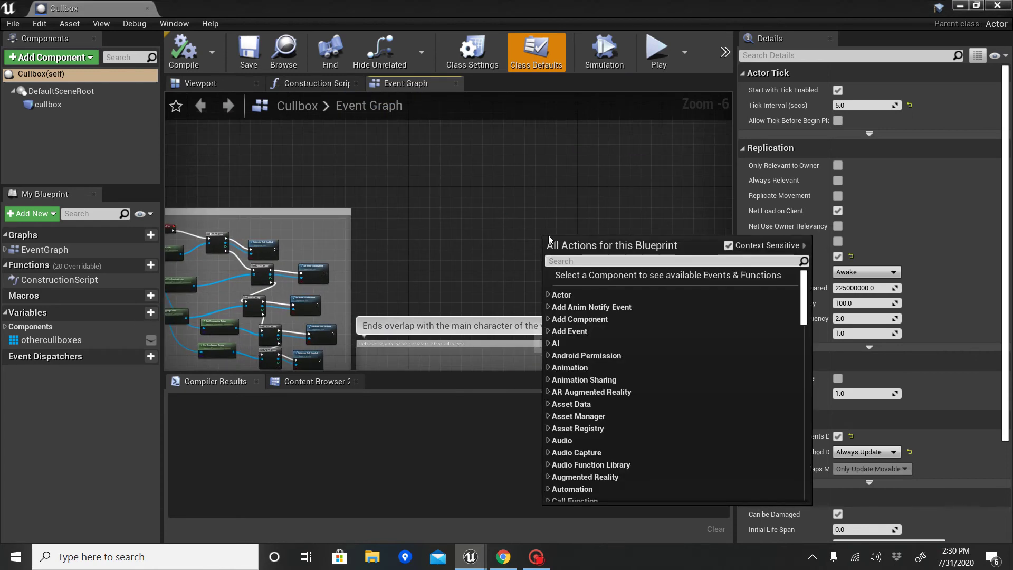
type("mag")
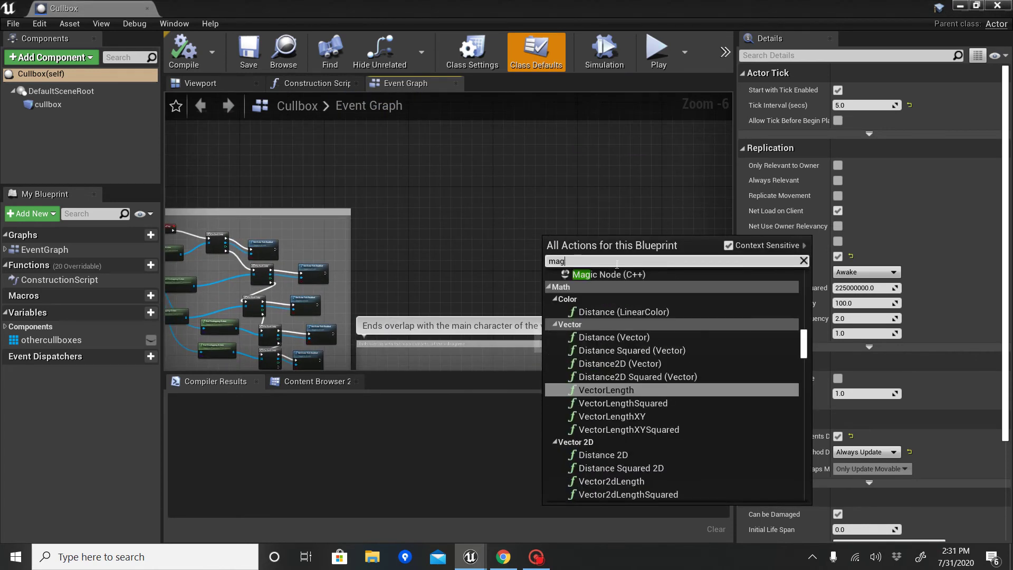
left_click(609, 275)
scroll(551, 229, "up", 5)
right_click_drag(550, 229, 359, 150)
right_click_drag(415, 210, 407, 116)
right_click_drag(382, 220, 367, 338)
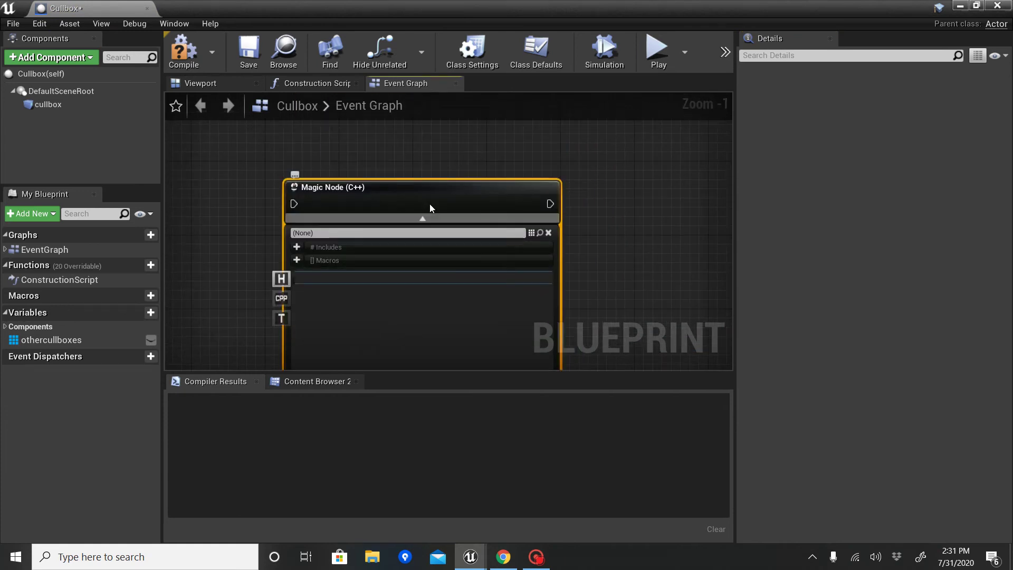
left_click_drag(431, 188, 454, 176)
key("Delete")
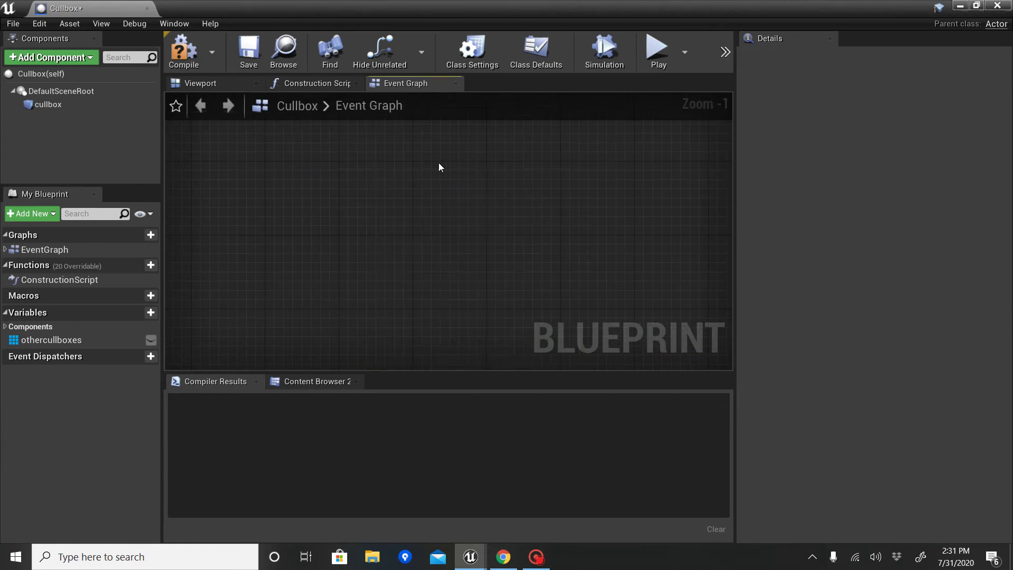
Compile the Cullbox blueprint and locate its asset in the project content.
scroll(438, 167, "down", 5)
left_click(185, 58)
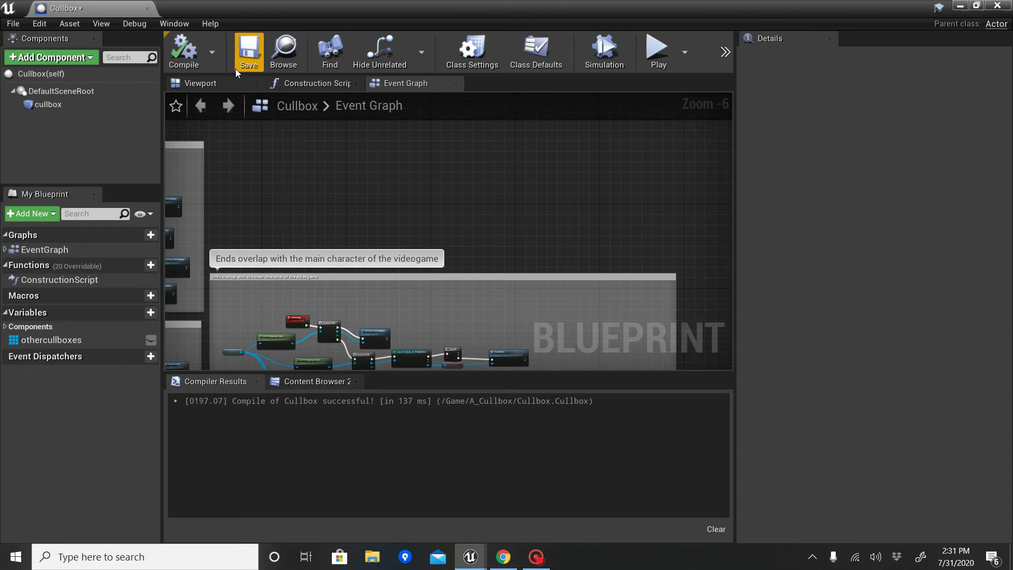
left_click(292, 55)
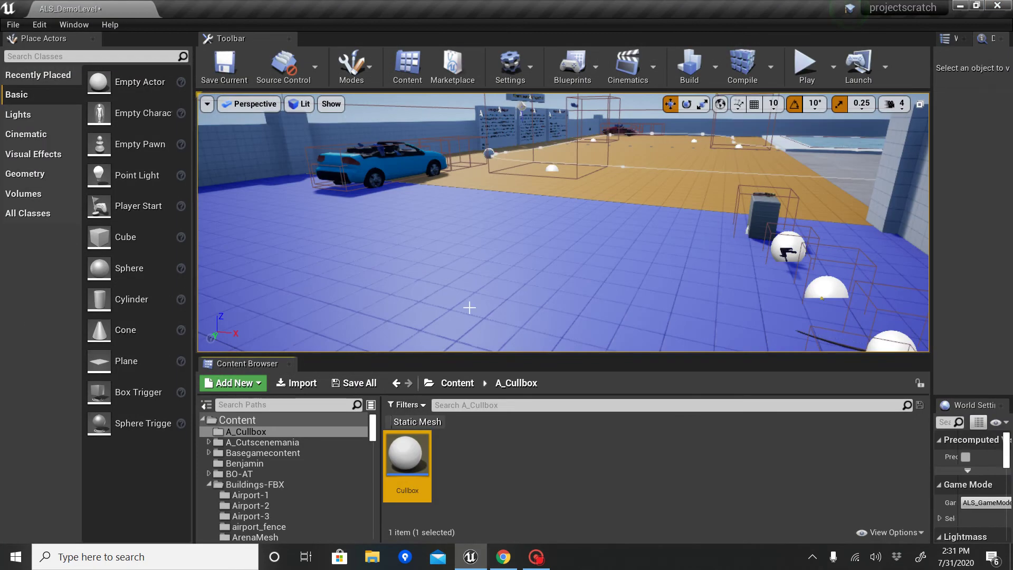
Open the Ferry folder inside BO-AT and inspect the details of the Ferry static mesh.
left_click(239, 474)
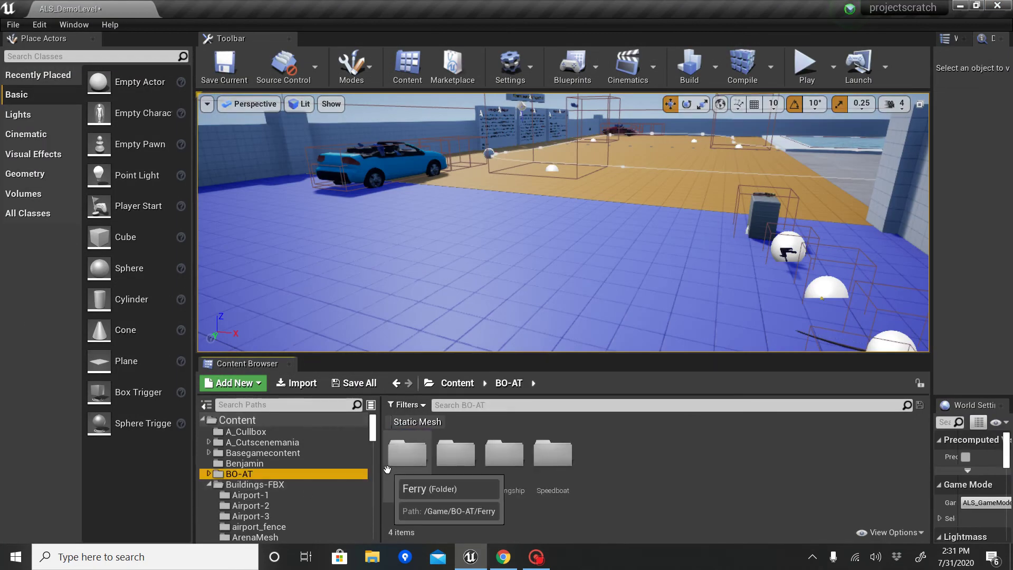
double_click(387, 469)
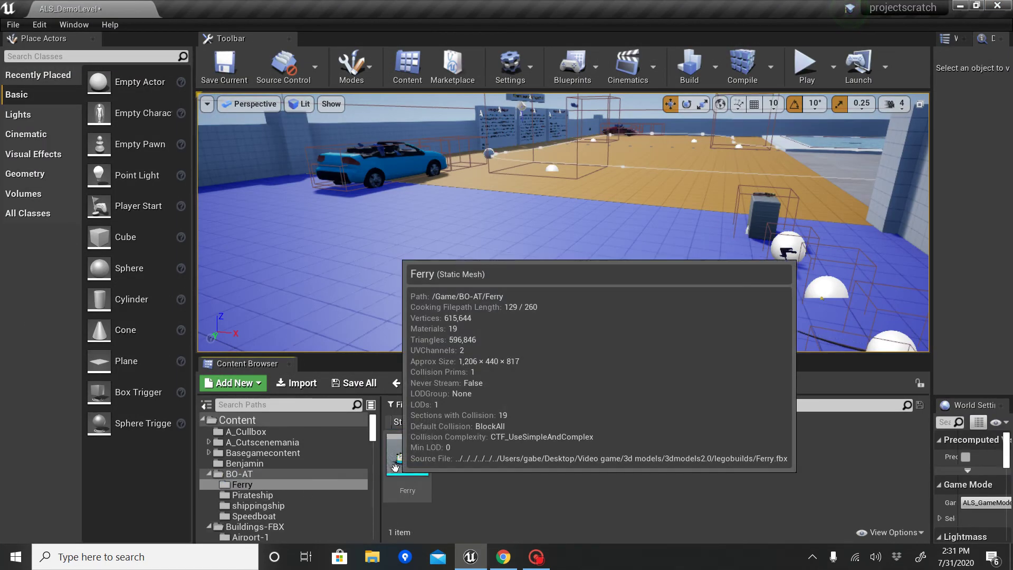
scroll(331, 478, "down", 2)
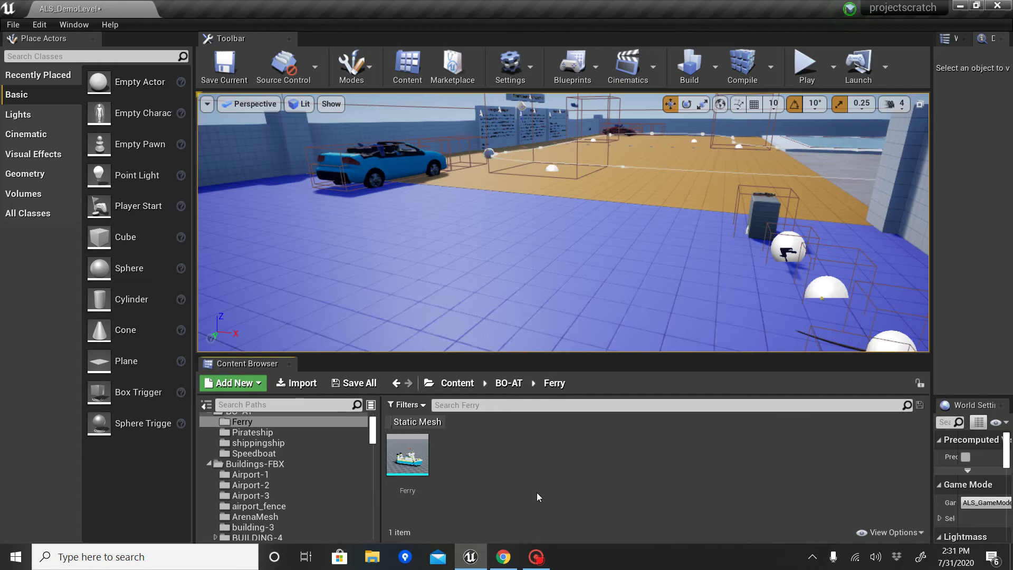
Place the Ferry static mesh on the blue floor of the level and delete it again.
left_click_drag(407, 458, 526, 309)
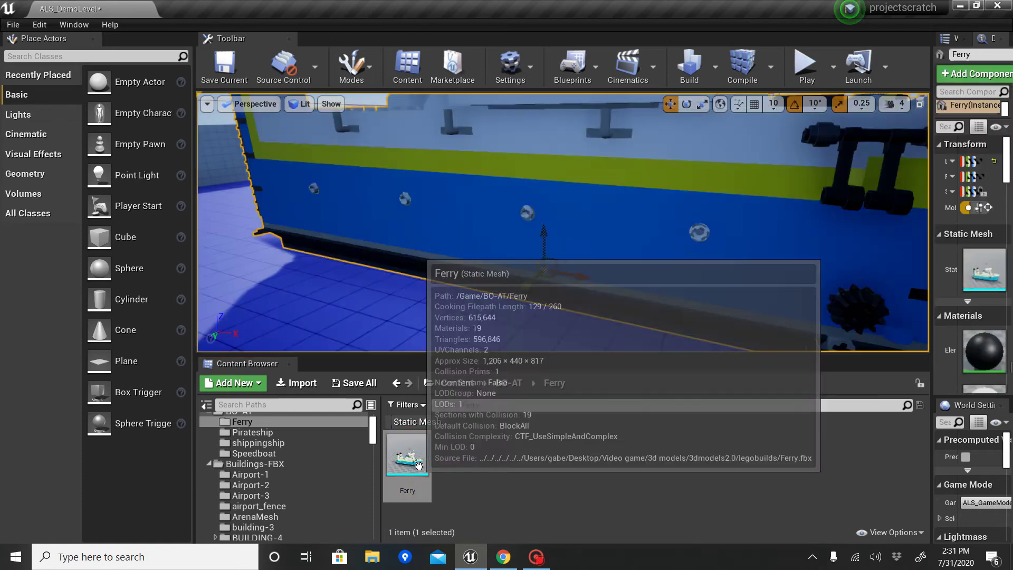
left_click_drag(426, 452, 456, 482)
left_click(520, 280)
left_click(572, 220)
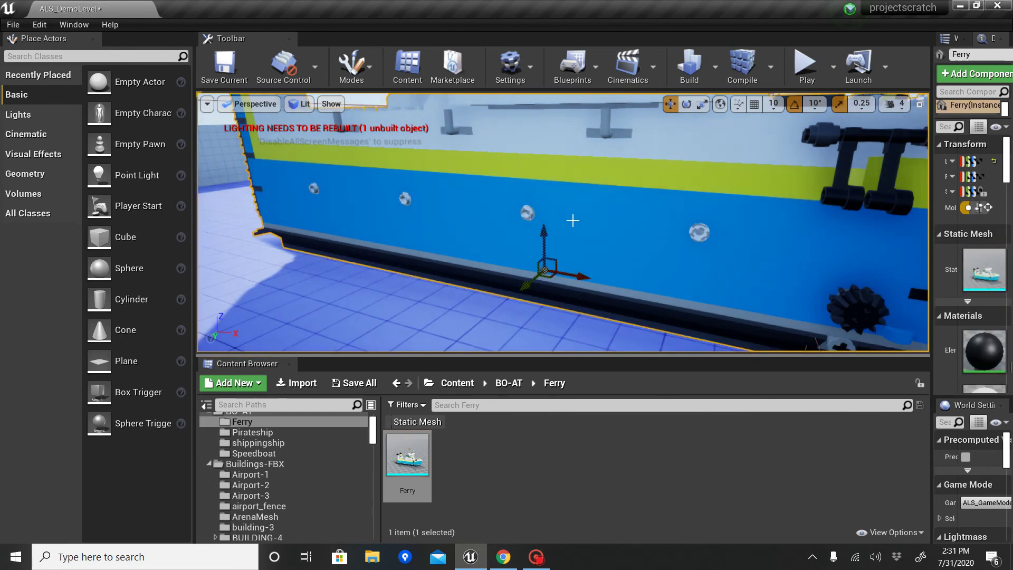
key("Delete")
Examine the whole level from above, checking the outer wall, sky sphere, central floor and navigation bounds volume.
right_click_drag(573, 221, 595, 206)
key("s")
key("d")
left_click(728, 259)
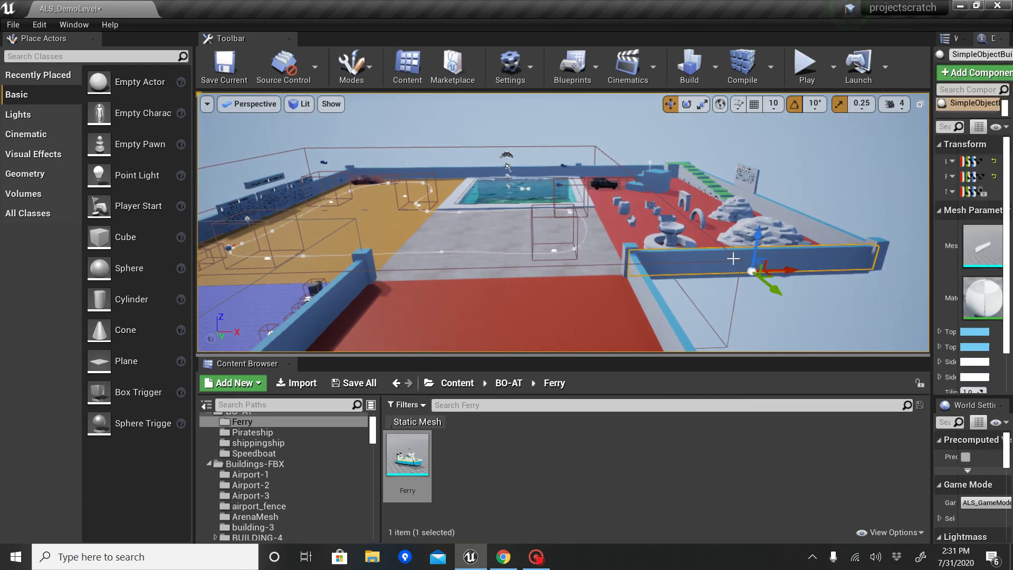
left_click(744, 290)
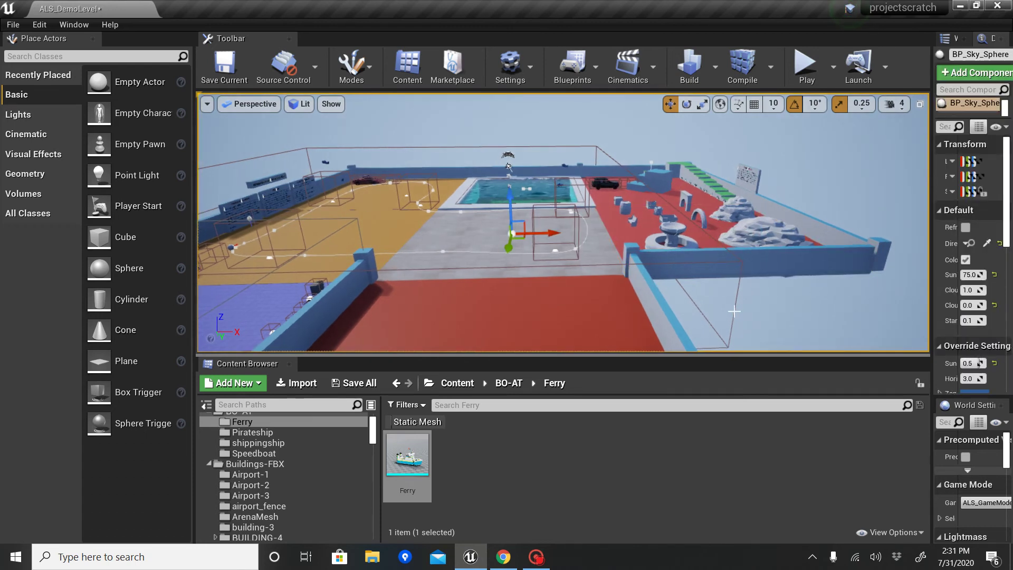
right_click_drag(709, 329, 712, 329)
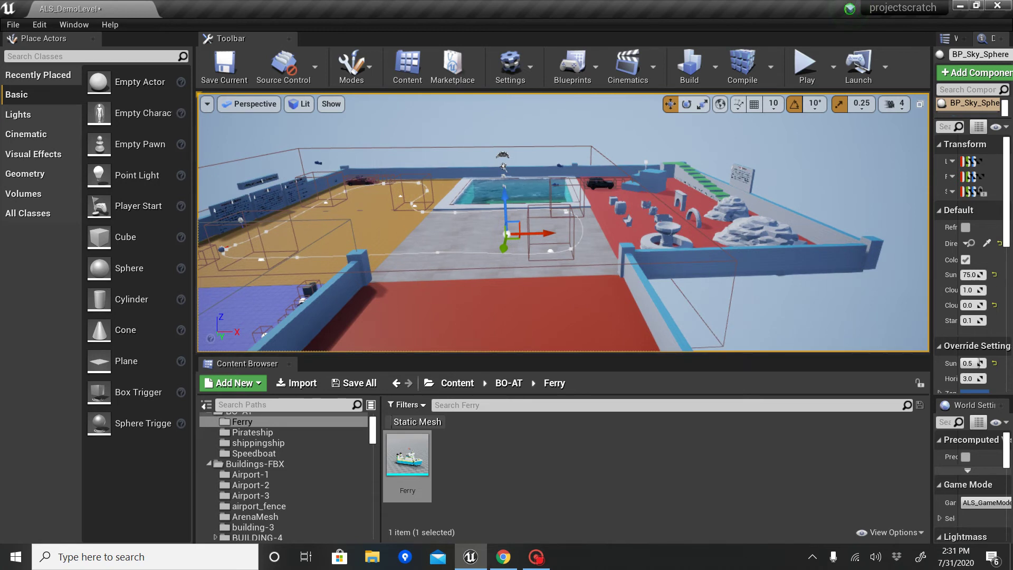
left_click(738, 256)
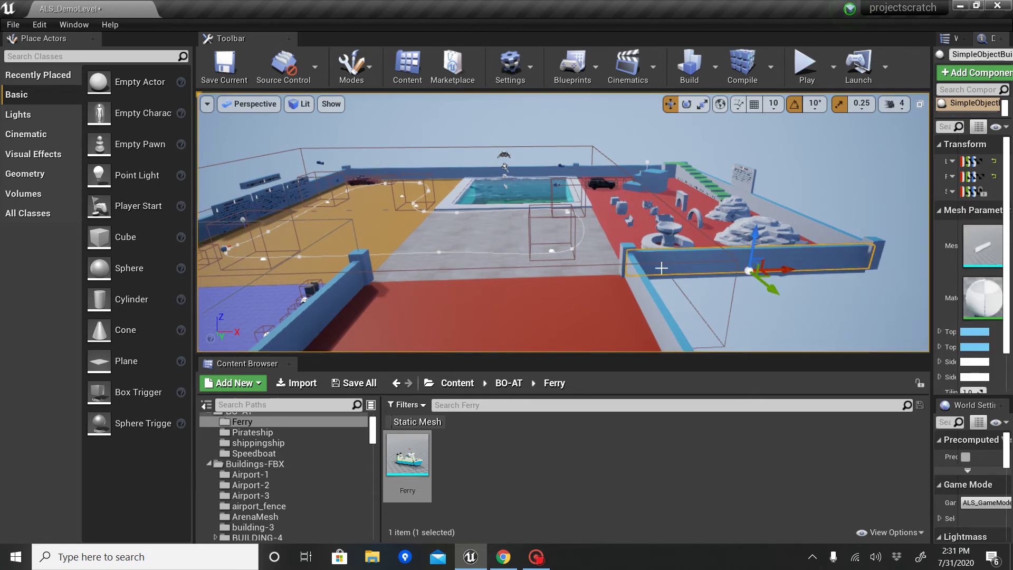
left_click(420, 269)
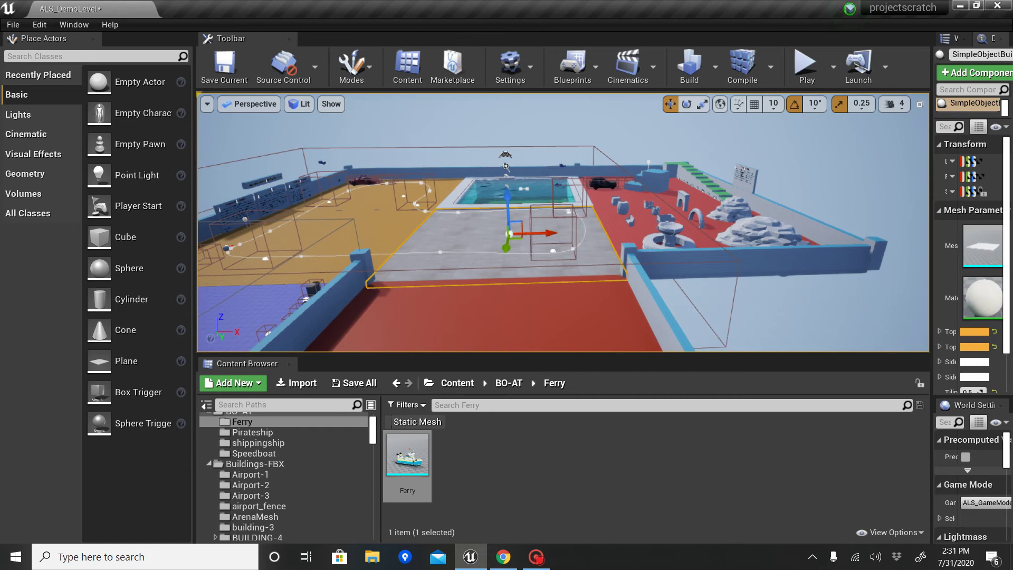
right_click_drag(422, 271, 657, 213)
left_click(411, 261)
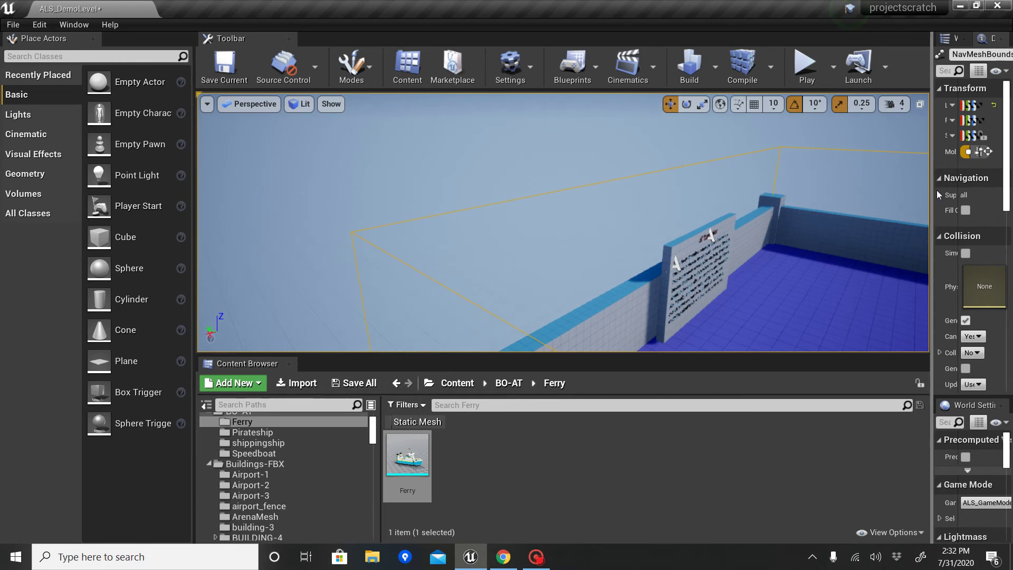
Widen the actor details area and select the Cullbox actor that encloses the level.
left_click_drag(936, 189, 650, 191)
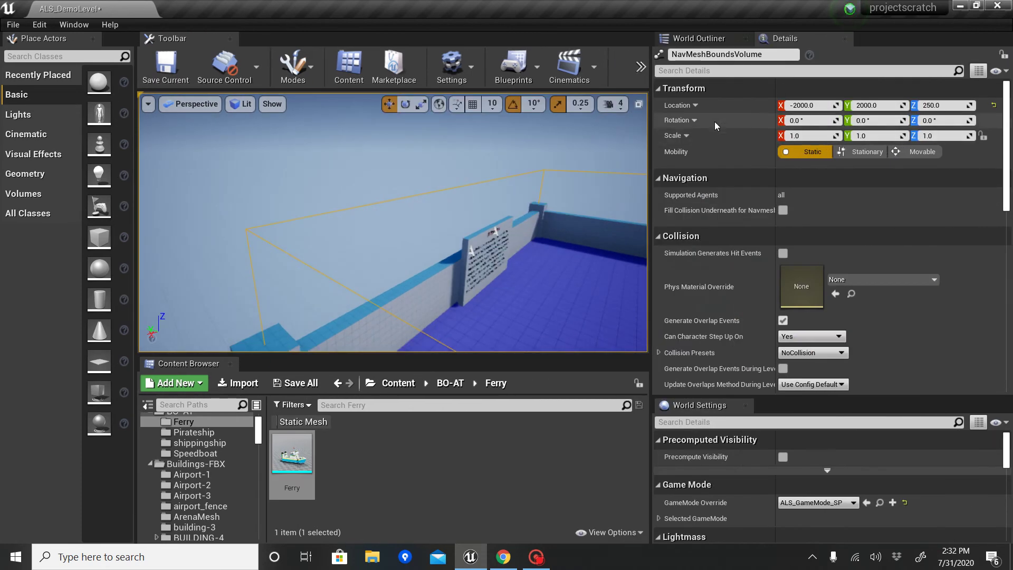
right_click_drag(537, 203, 746, 203)
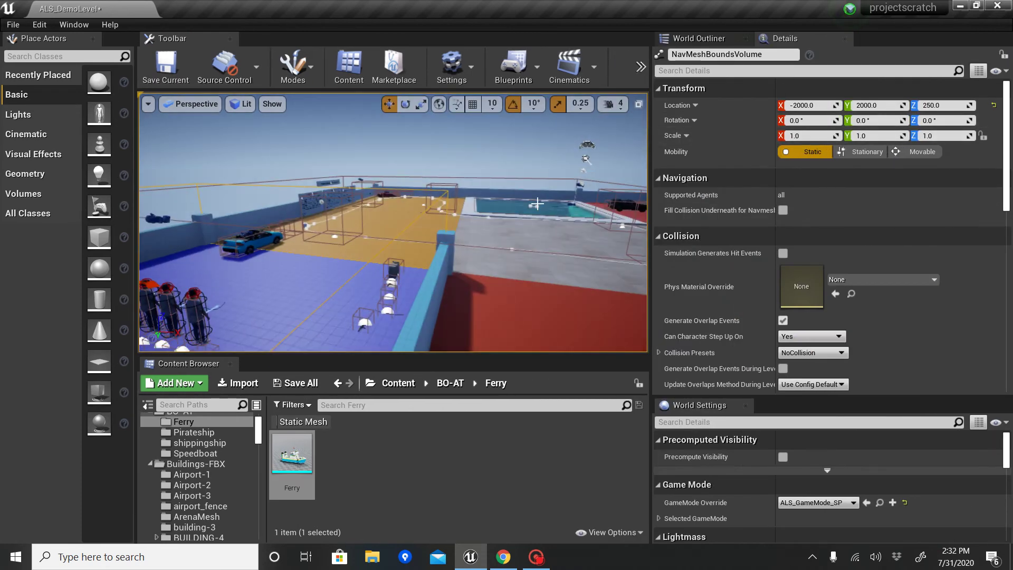
left_click(517, 248)
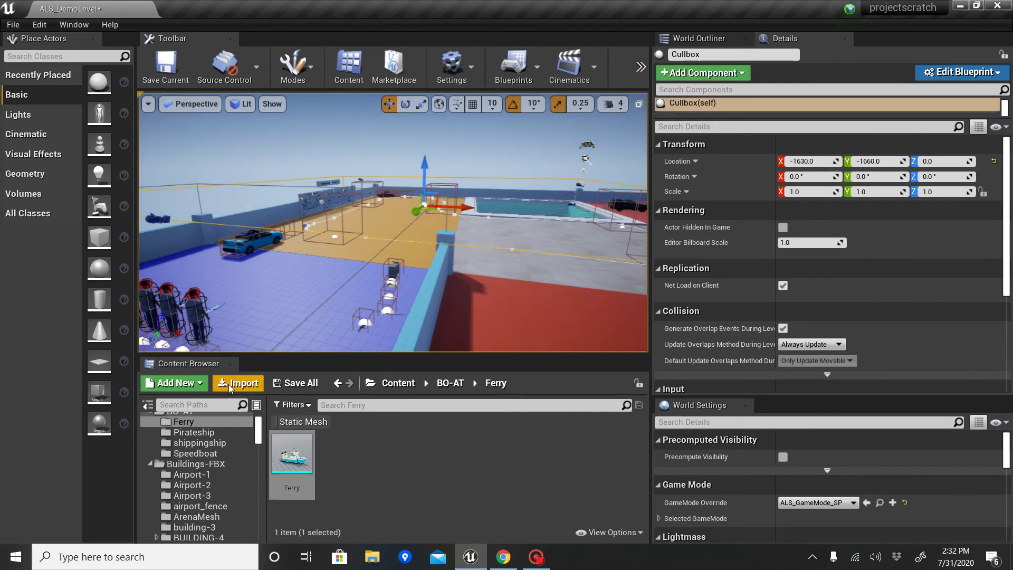
Open the Cullbox blueprint from the A_Cullbox folder.
scroll(227, 438, "up", 3)
left_click(226, 433)
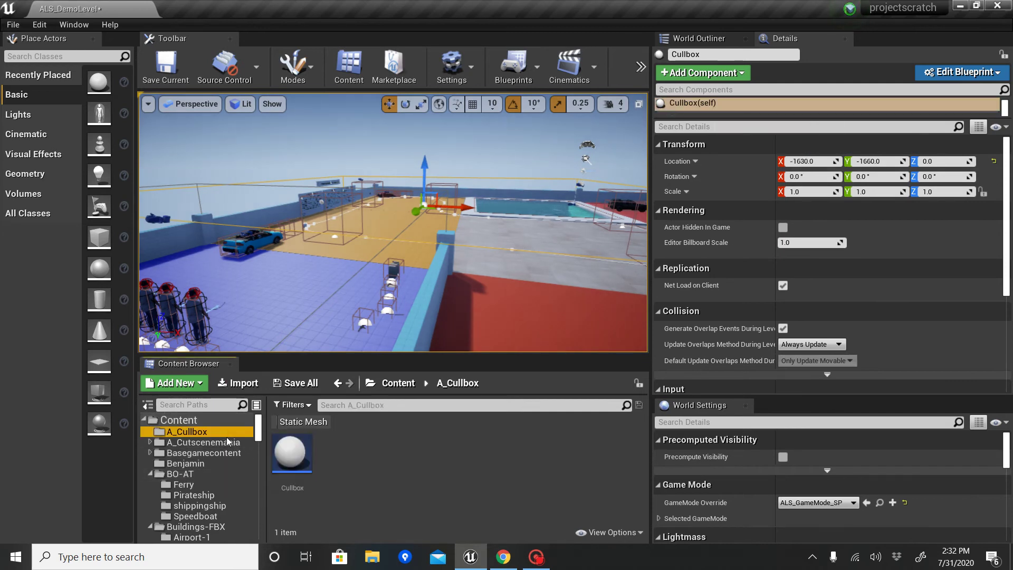
double_click(292, 453)
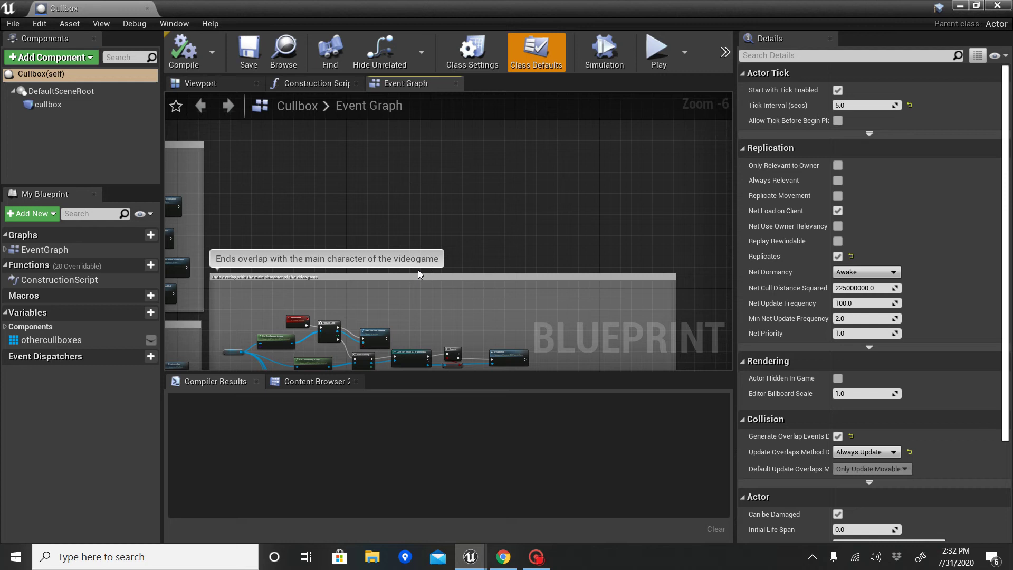
Examine the Get Overlapping Actors loops and the begin and end overlap sections of the event graph, and close the blueprint.
scroll(419, 274, "up", 5)
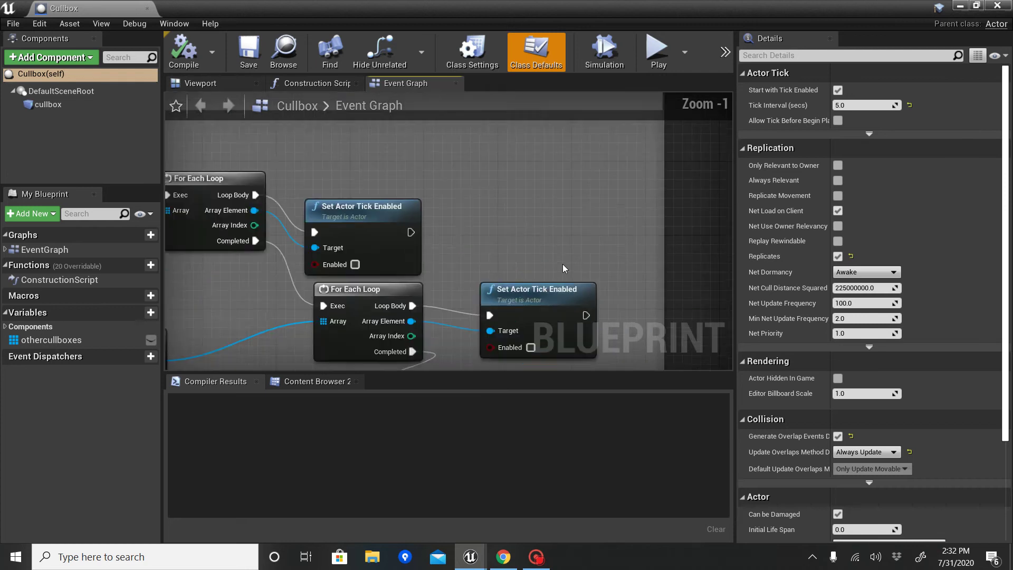
scroll(562, 264, "down", 4)
right_click_drag(524, 255, 597, 163)
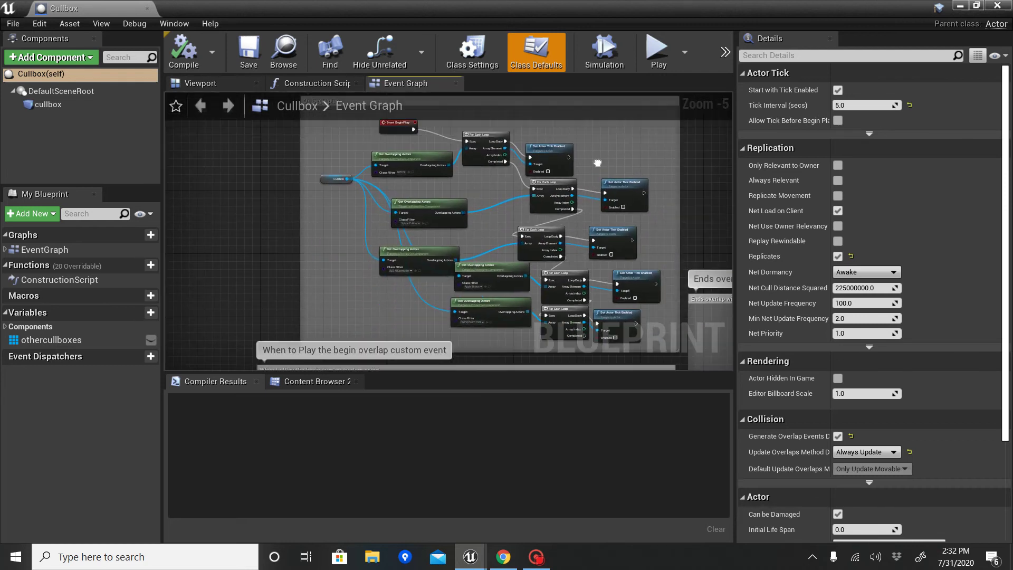
scroll(449, 211, "up", 6)
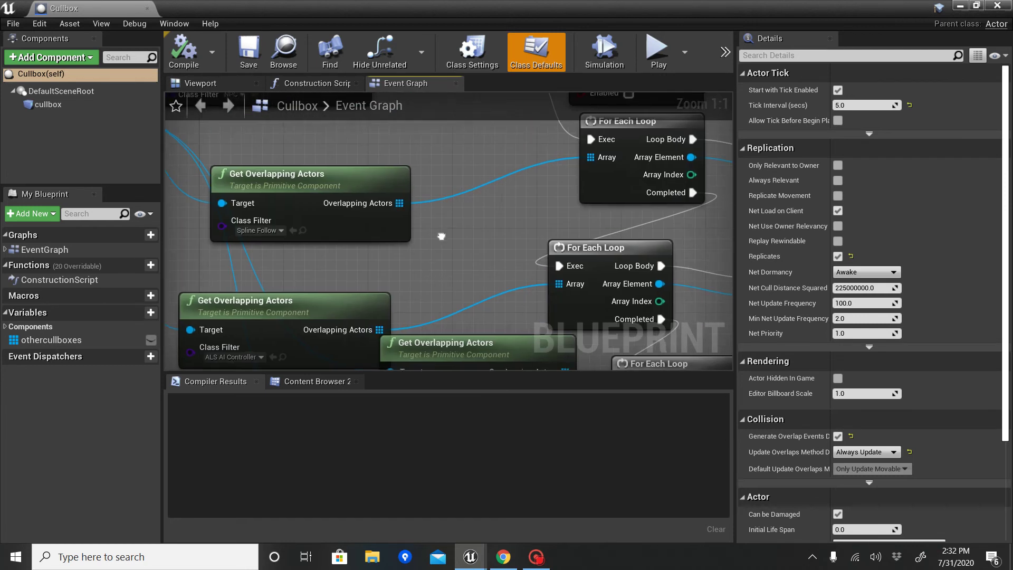
right_click_drag(441, 236, 267, 37)
scroll(277, 239, "down", 4)
right_click_drag(328, 280, 515, 97)
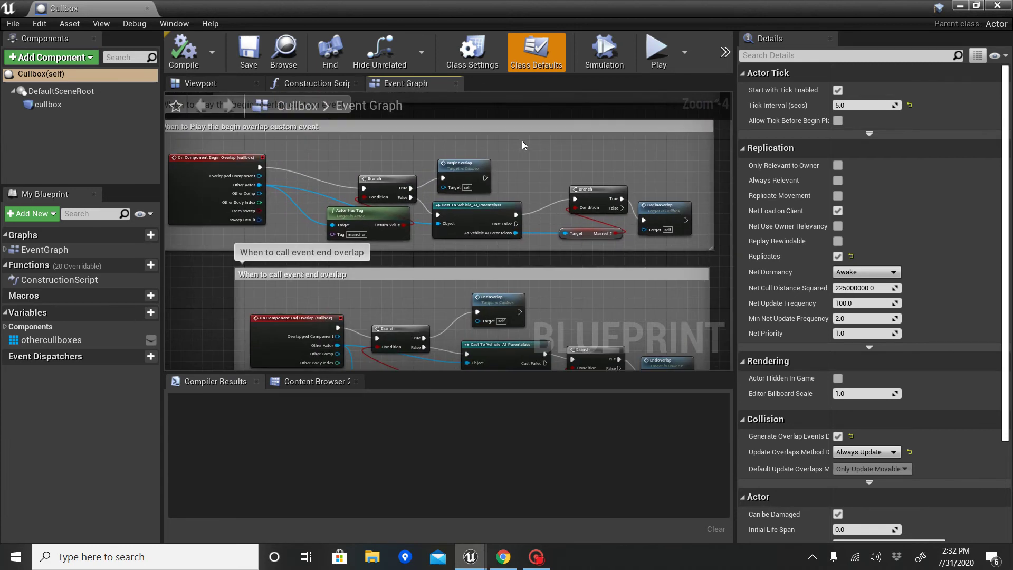
left_click(998, 5)
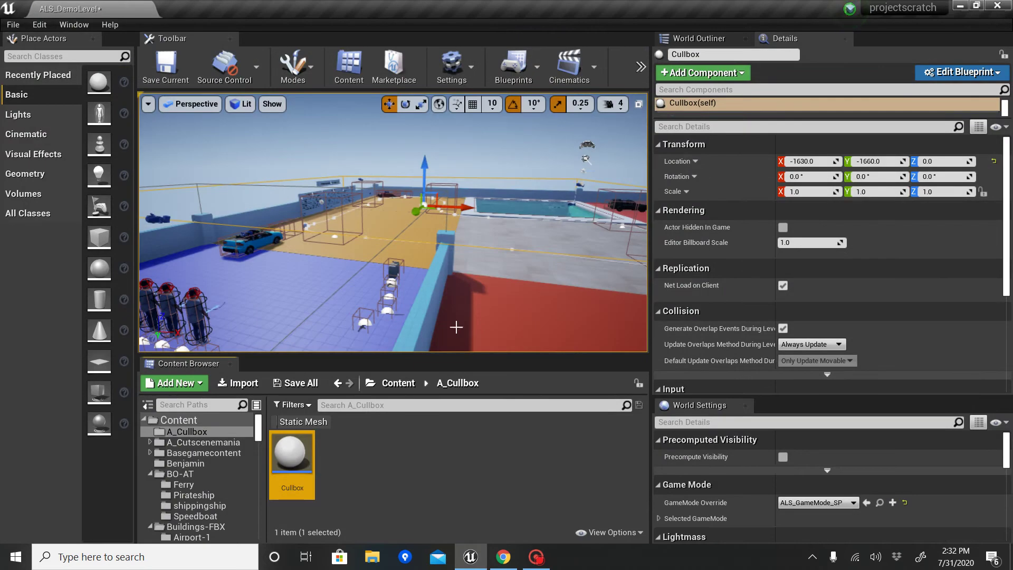
Look through the building model folders inside Buildings-FBX.
scroll(242, 443, "down", 10)
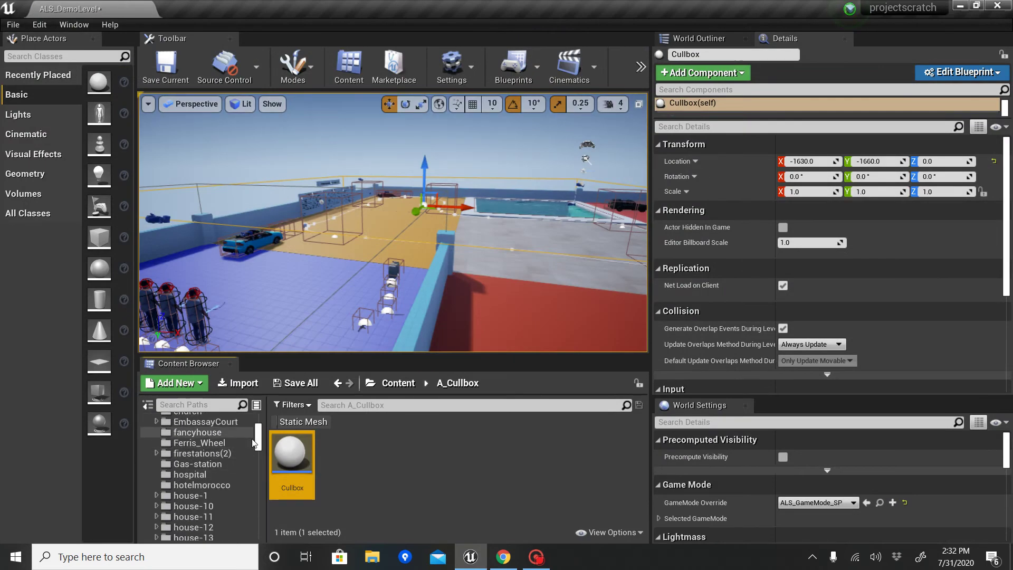
left_click_drag(257, 442, 271, 480)
scroll(231, 476, "up", 5)
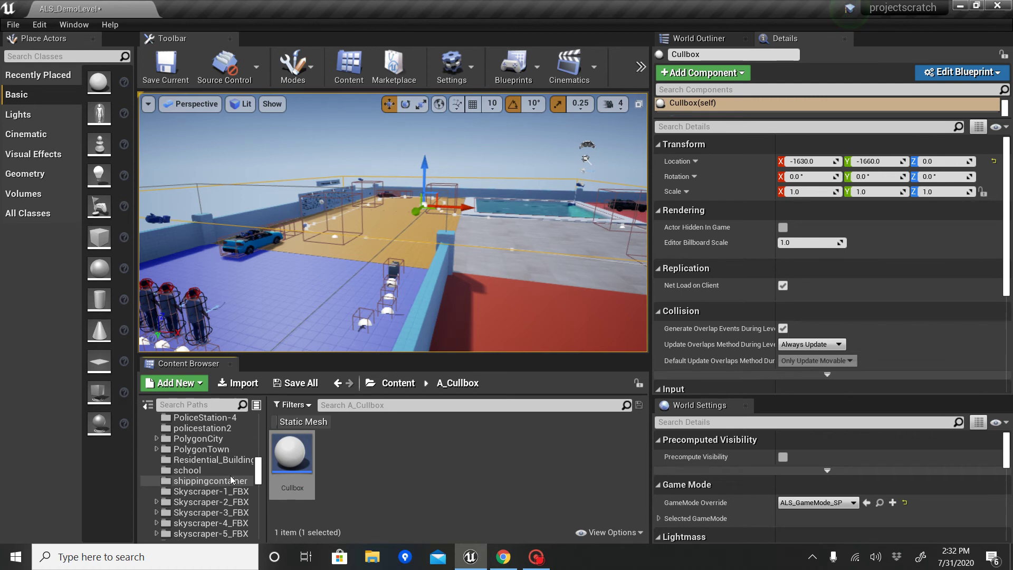
scroll(228, 475, "up", 5)
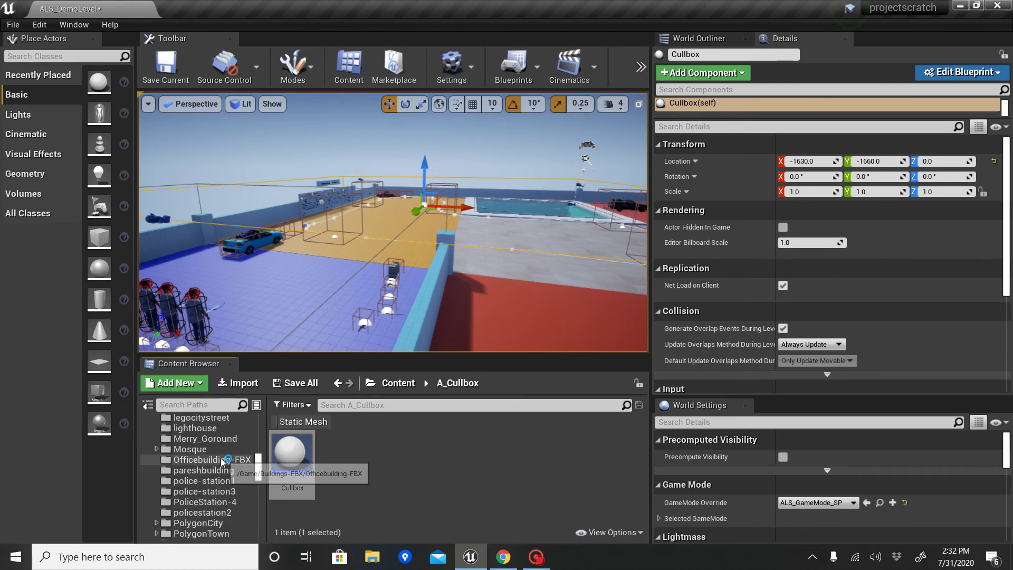
scroll(222, 461, "up", 5)
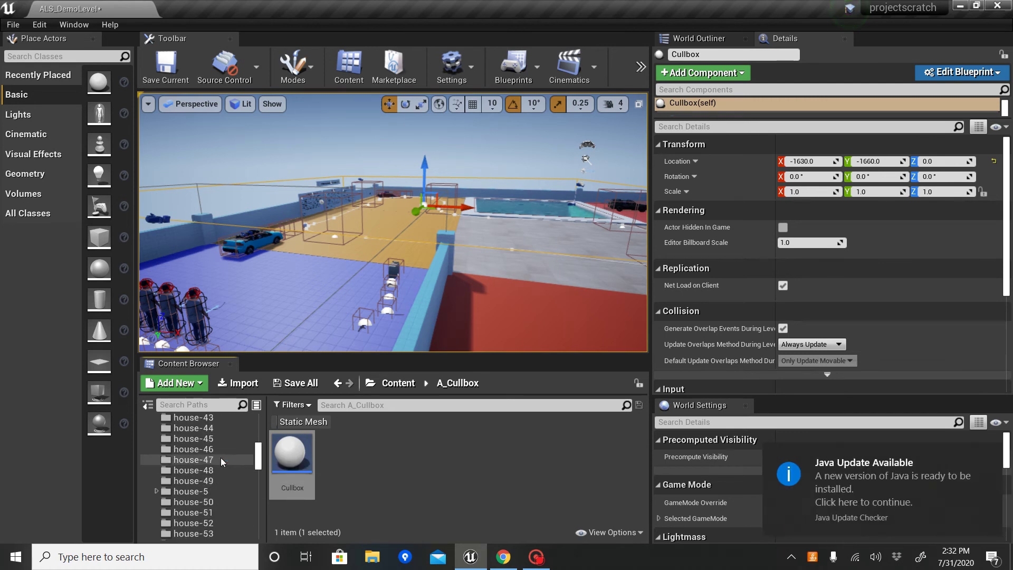
scroll(219, 457, "up", 15)
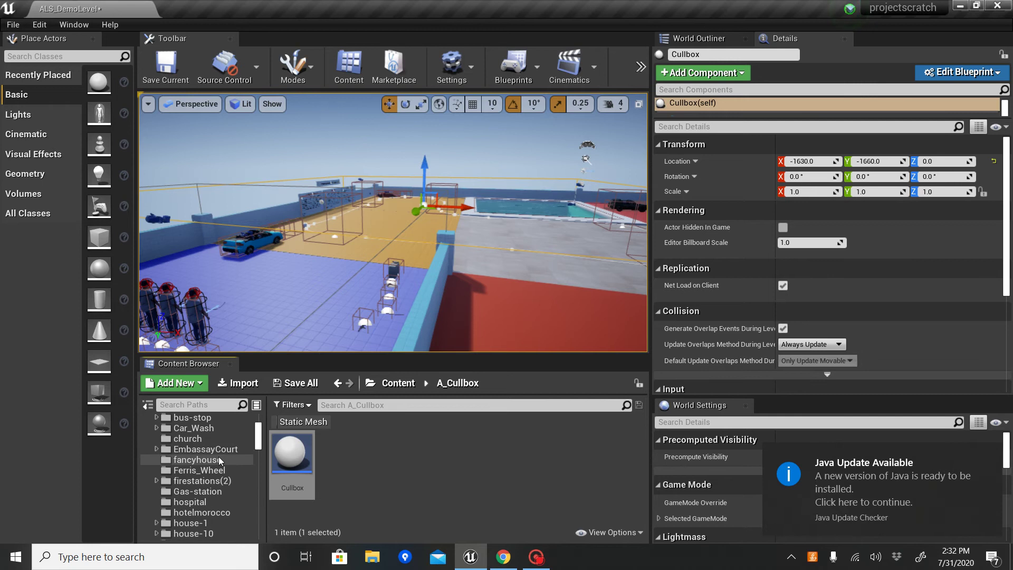
Collapse the BO-AT and Buildings-FBX folders in the project's folder tree.
scroll(218, 457, "up", 5)
scroll(218, 456, "down", 6)
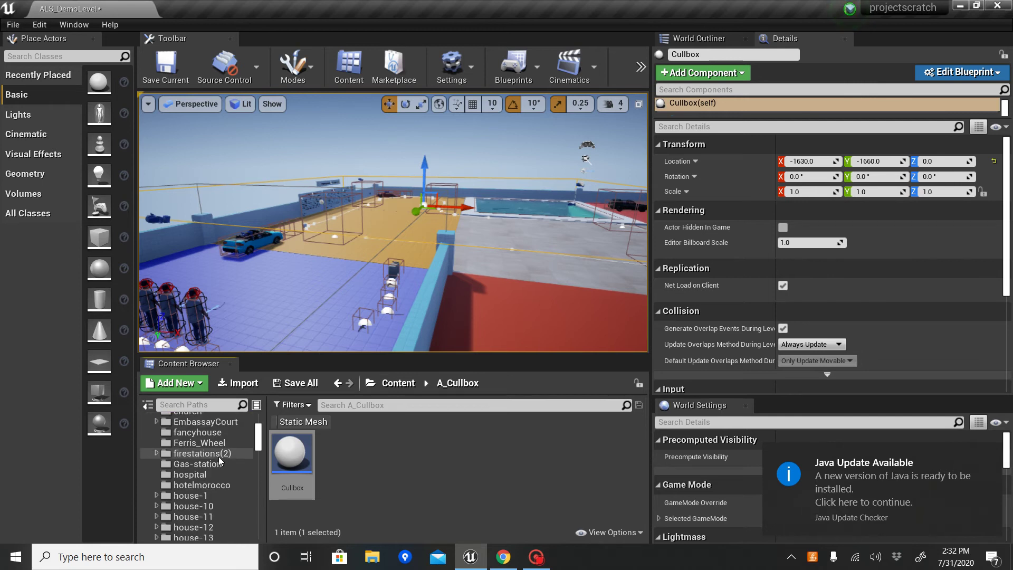
scroll(219, 457, "up", 6)
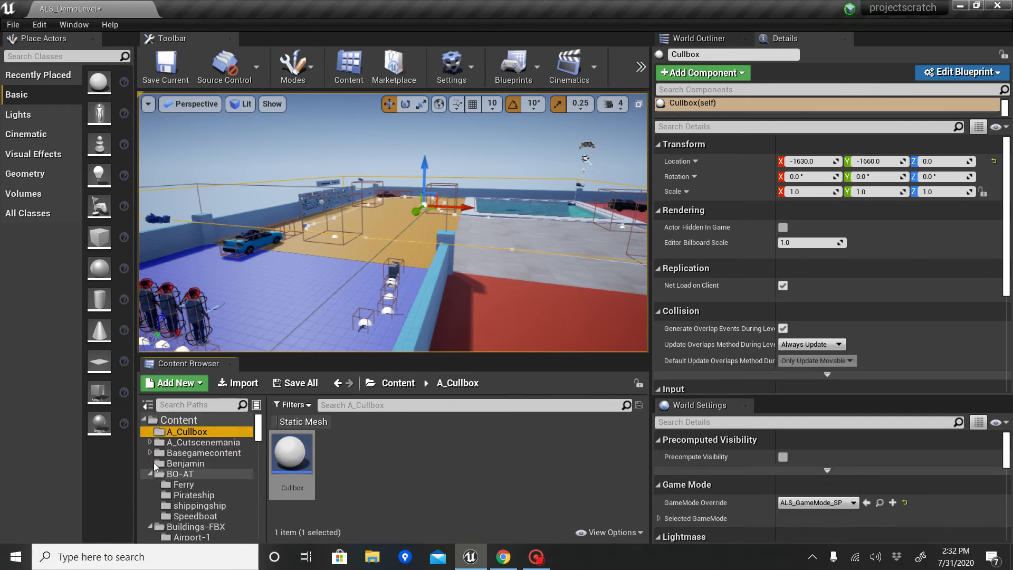
left_click(150, 472)
scroll(148, 461, "down", 1)
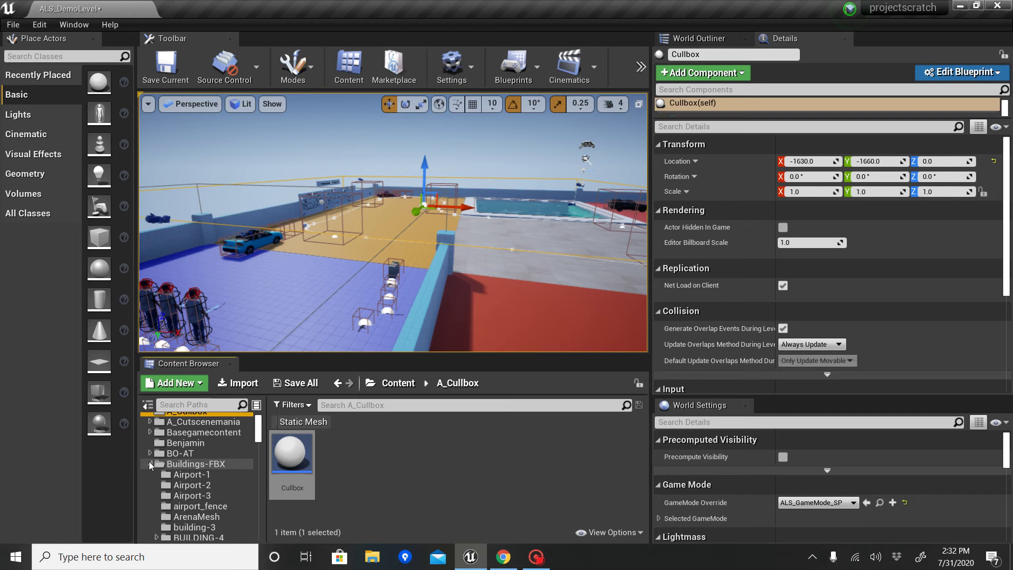
left_click(150, 463)
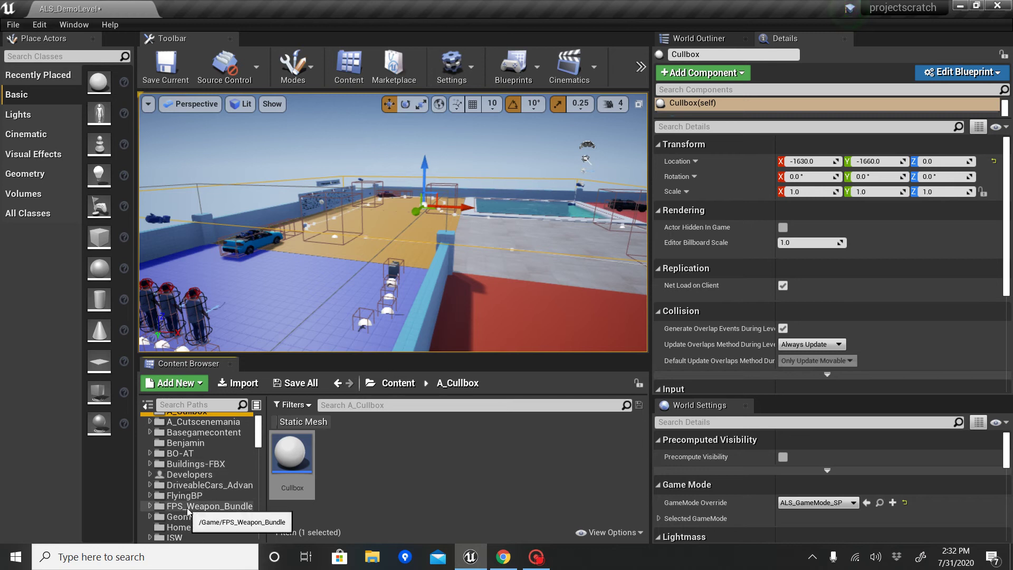
Open the IWOCMain level from the Maps folder inside ThirdPersonCPP.
scroll(235, 511, "down", 3)
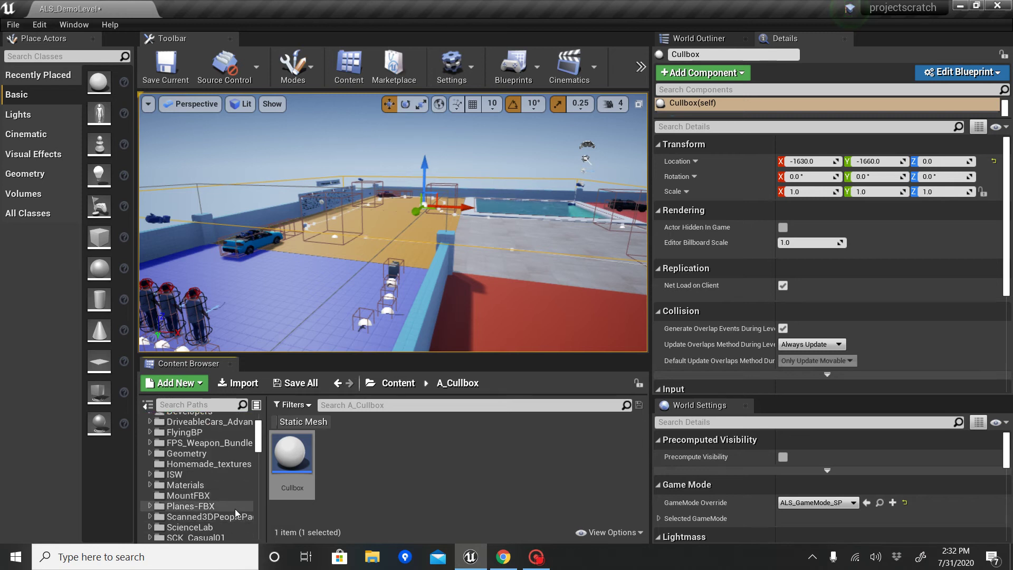
scroll(235, 509, "down", 3)
left_click(226, 515)
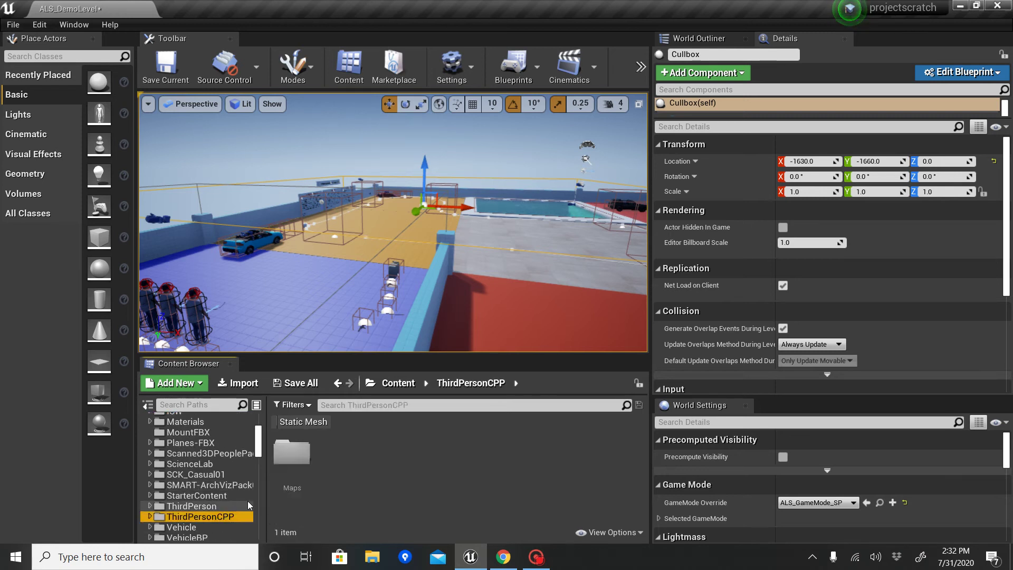
double_click(271, 485)
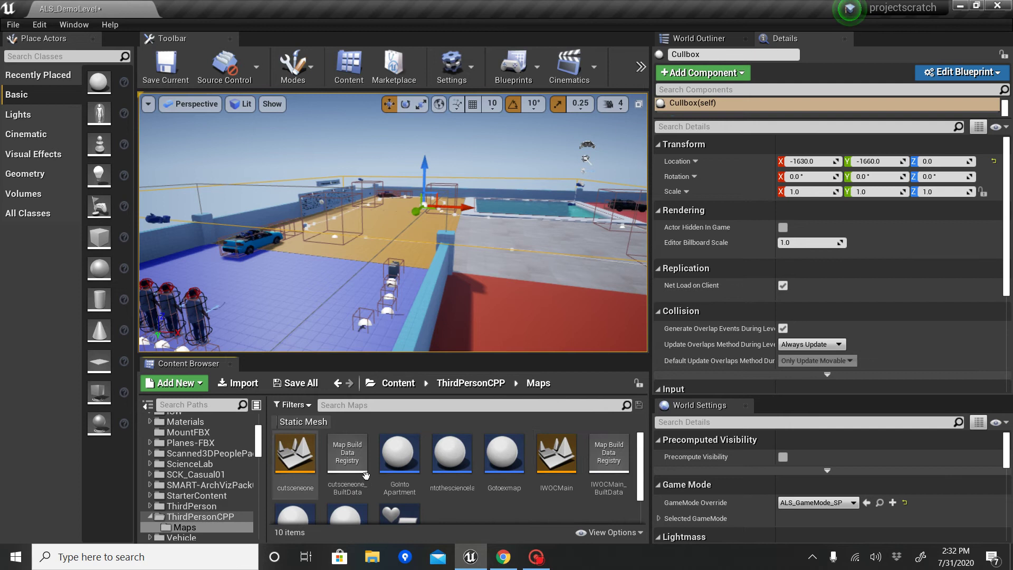
double_click(555, 482)
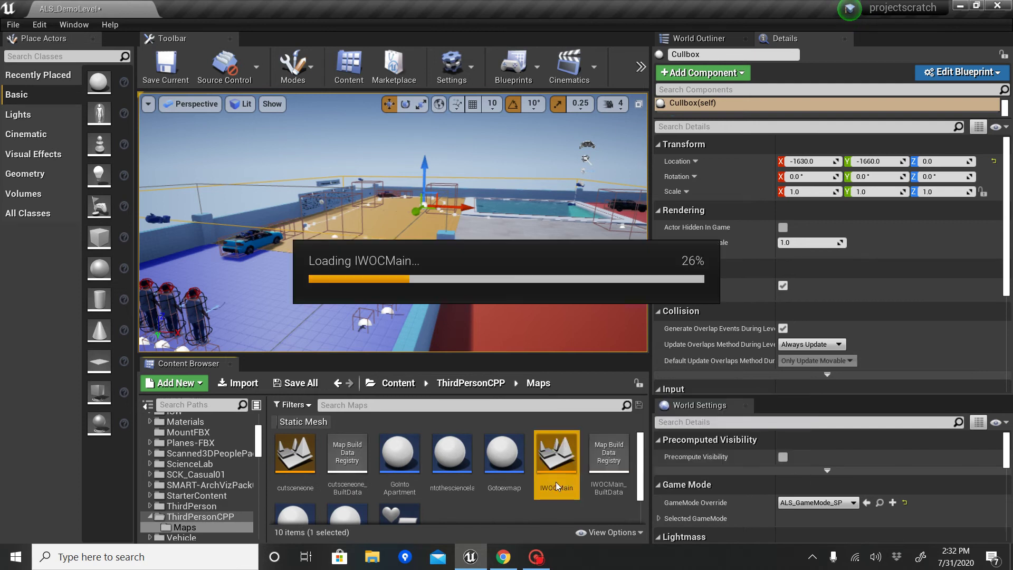
left_click(538, 559)
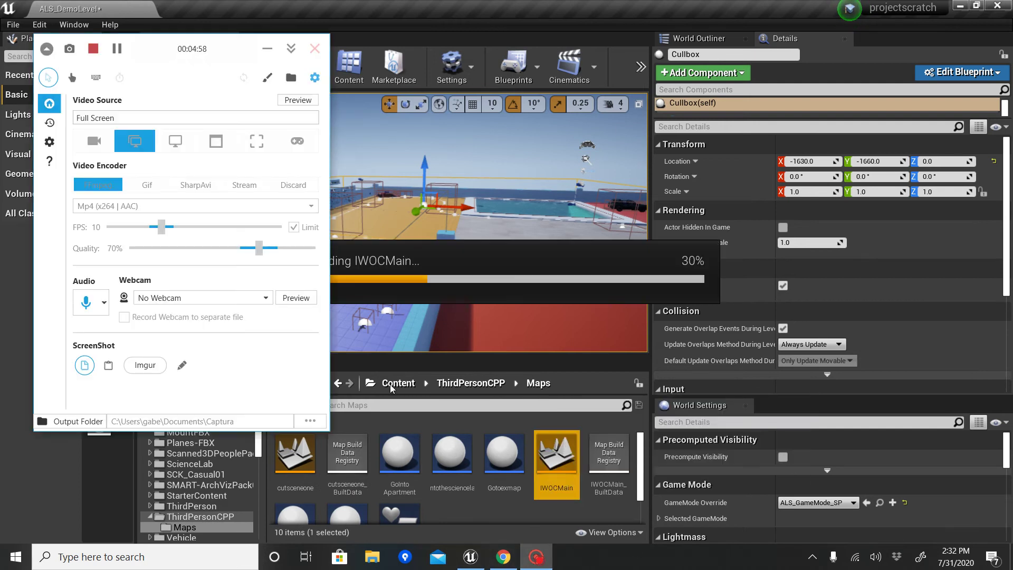
left_click(120, 50)
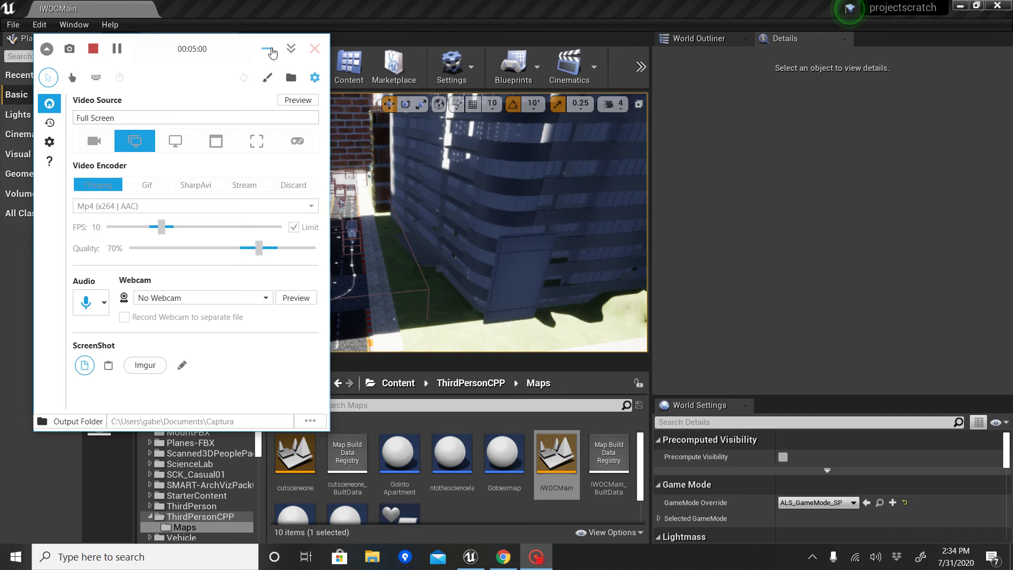
left_click(267, 48)
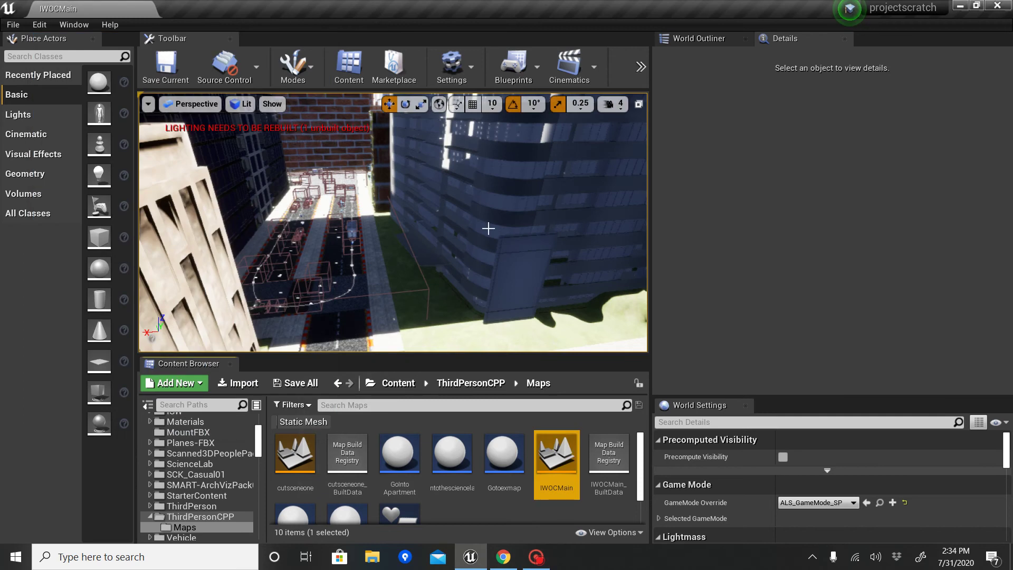
right_click_drag(488, 228, 430, 269)
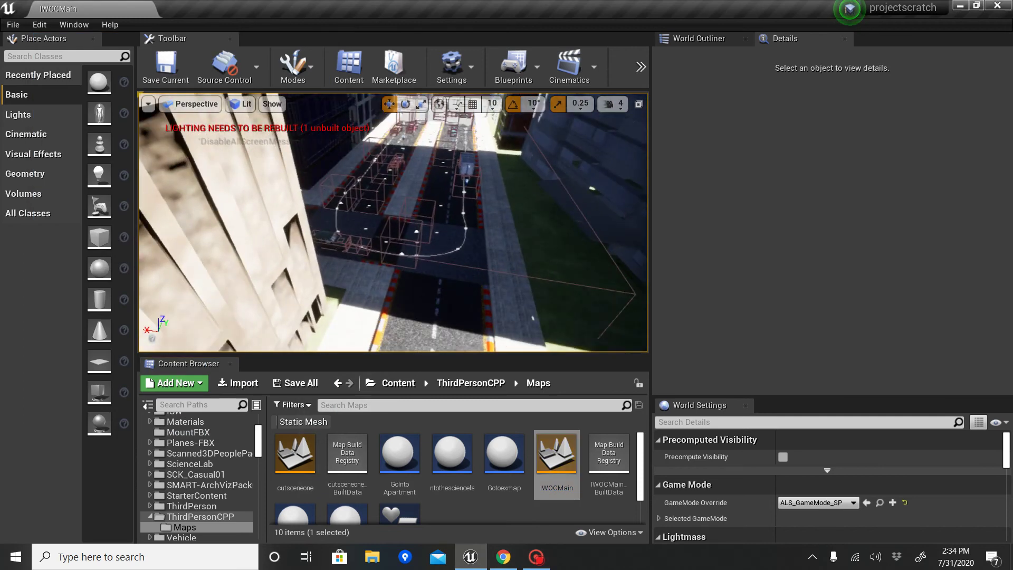
right_click_drag(422, 221, 395, 218)
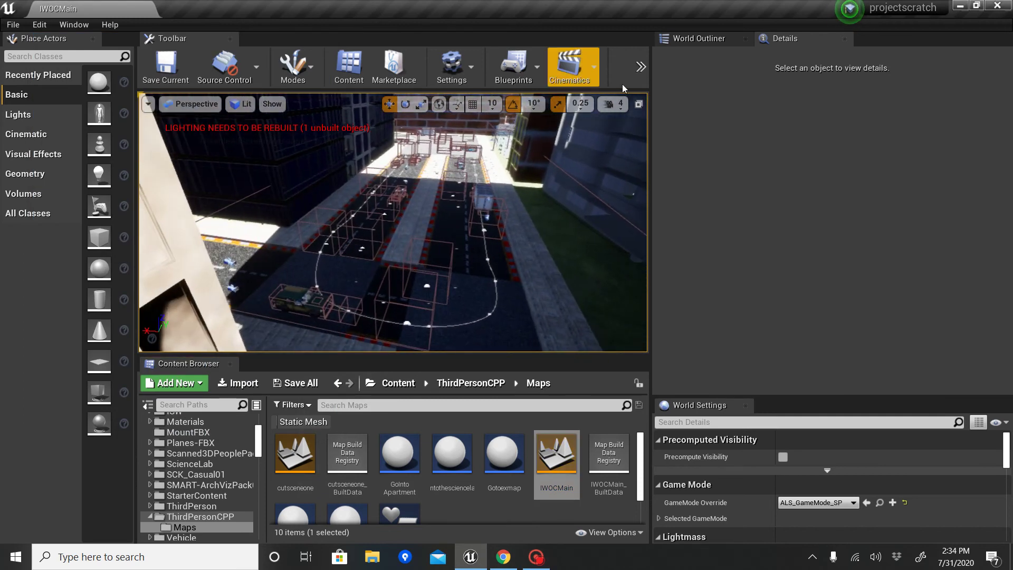
left_click(640, 69)
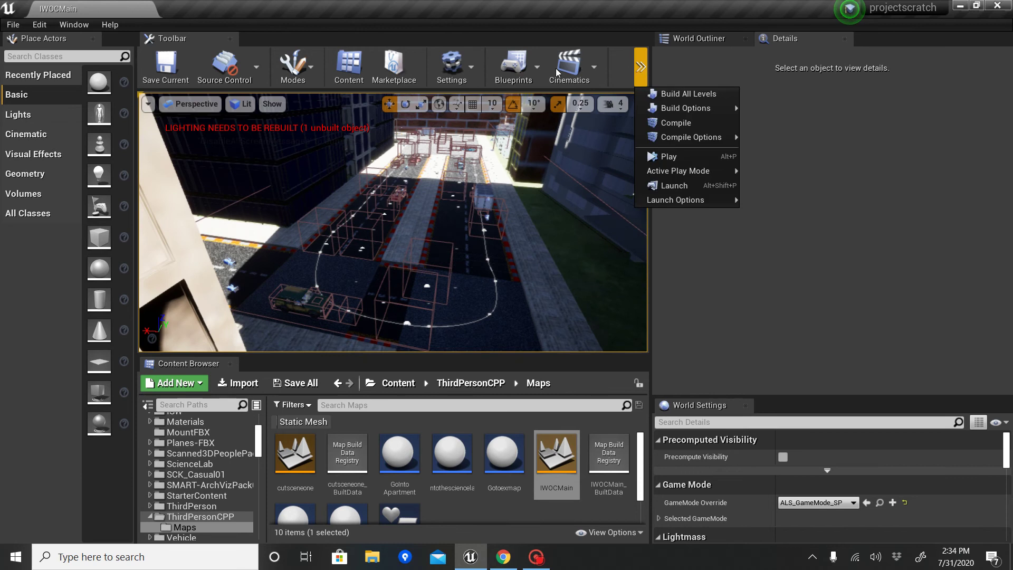
left_click(668, 158)
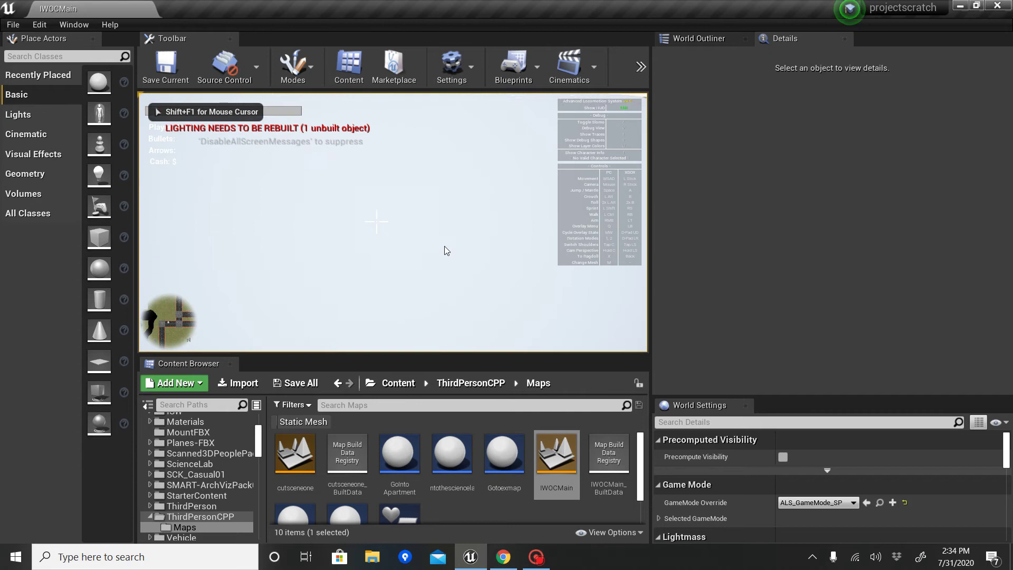
key("Escape")
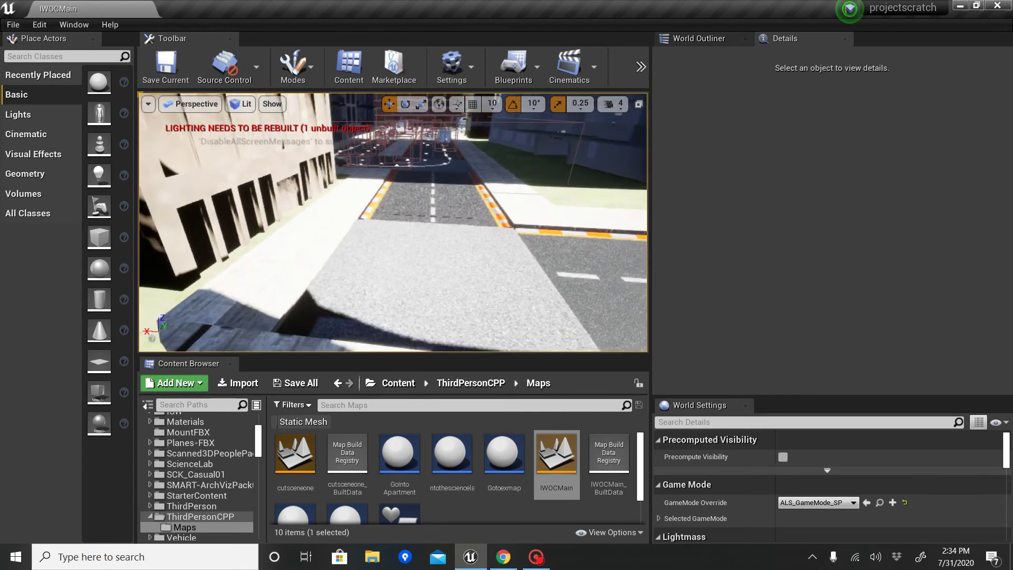
Start a play preview of the level from street height on the sidewalk facing the traffic loop with the green SUV.
right_click_drag(393, 232, 393, 182)
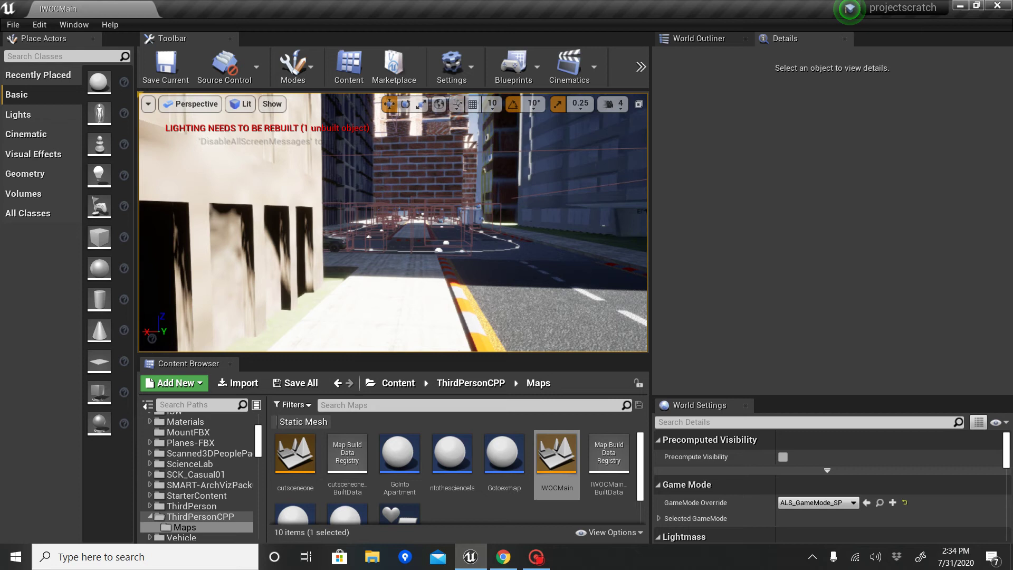
key("w")
right_click_drag(532, 129, 531, 129)
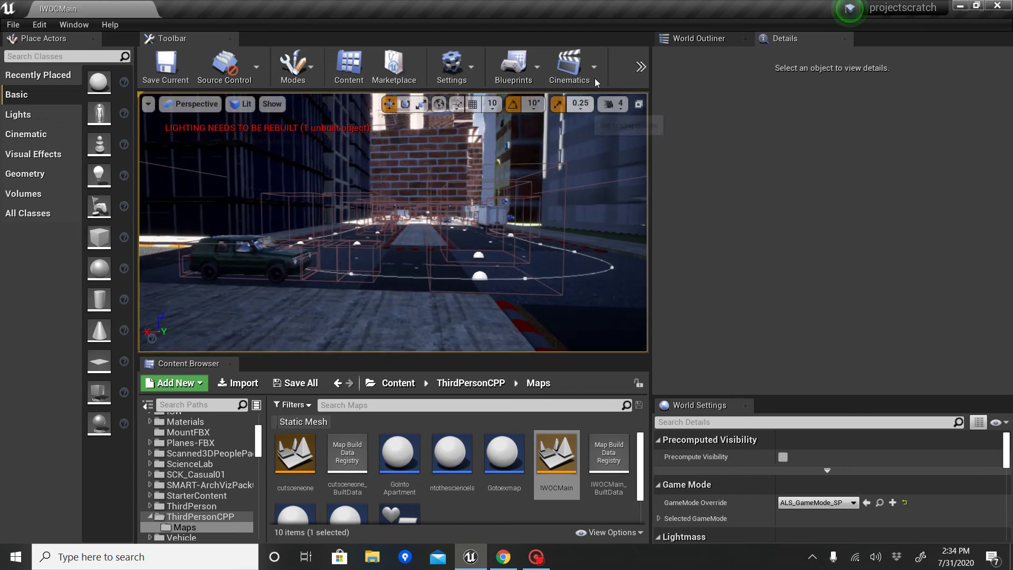
left_click(640, 68)
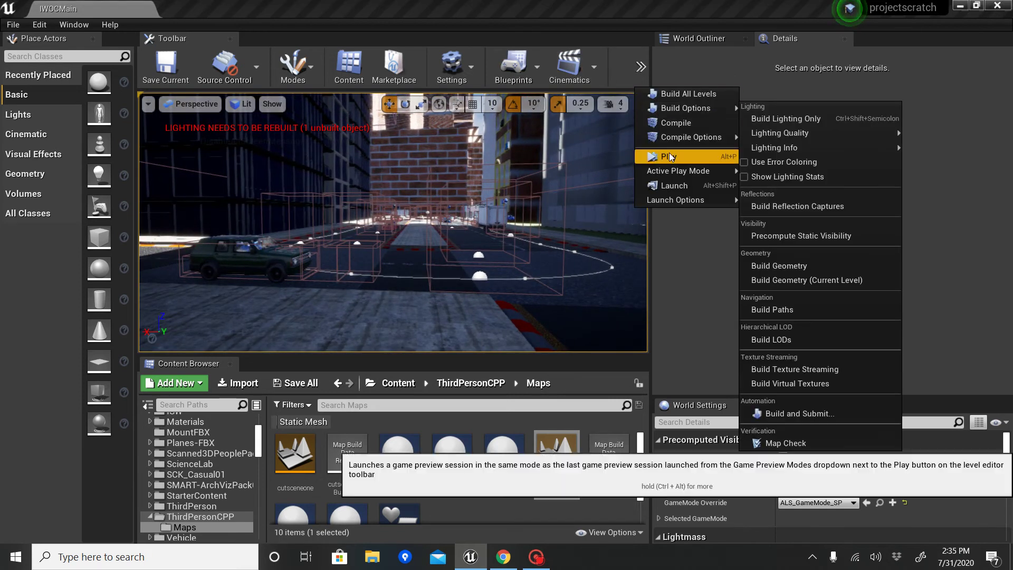
left_click(669, 156)
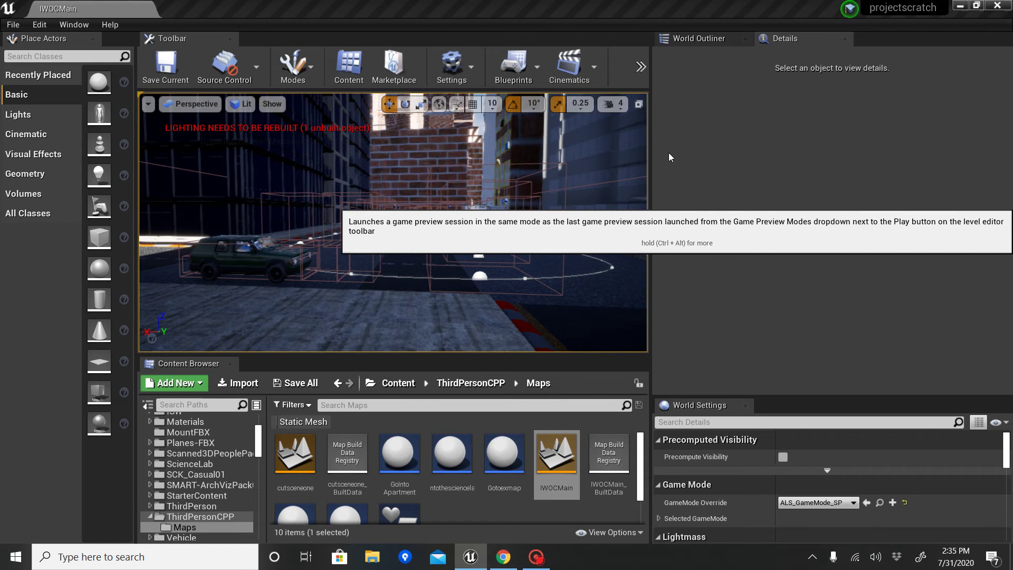
left_click(500, 187)
Walk the character along the sidewalk and across the road past the green SUV to check the moving AI traffic.
key("w")
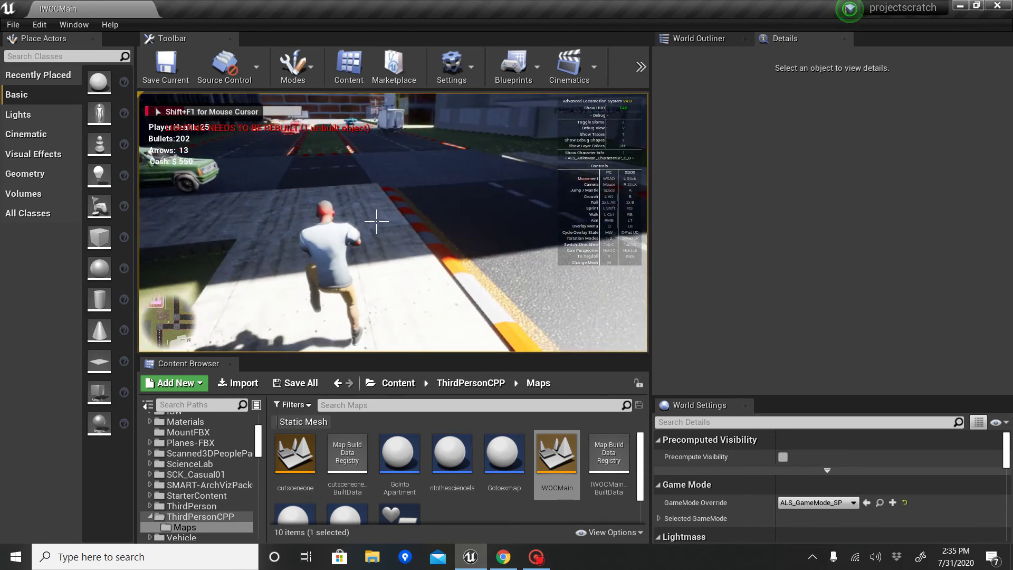
key("w")
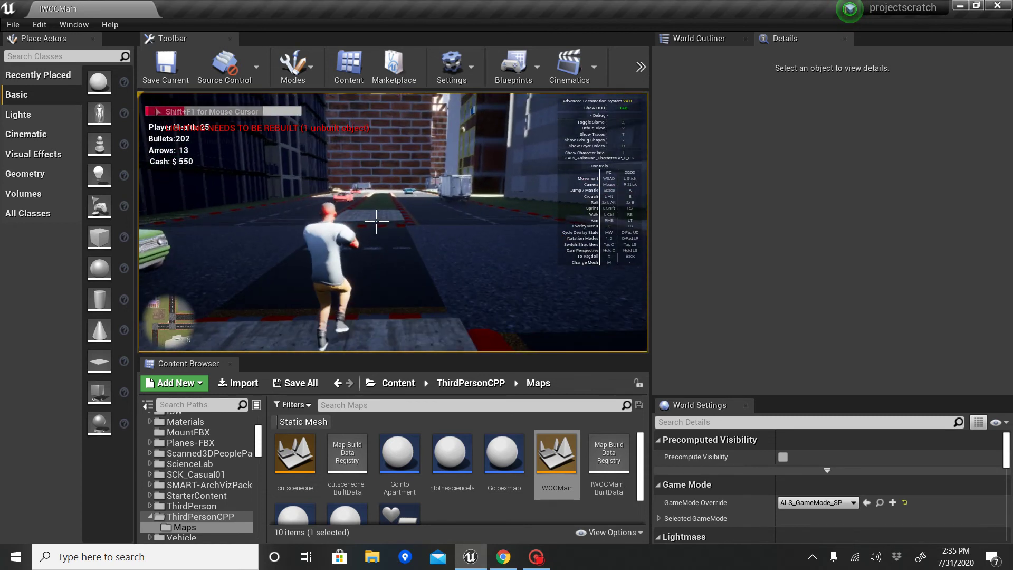
key("s")
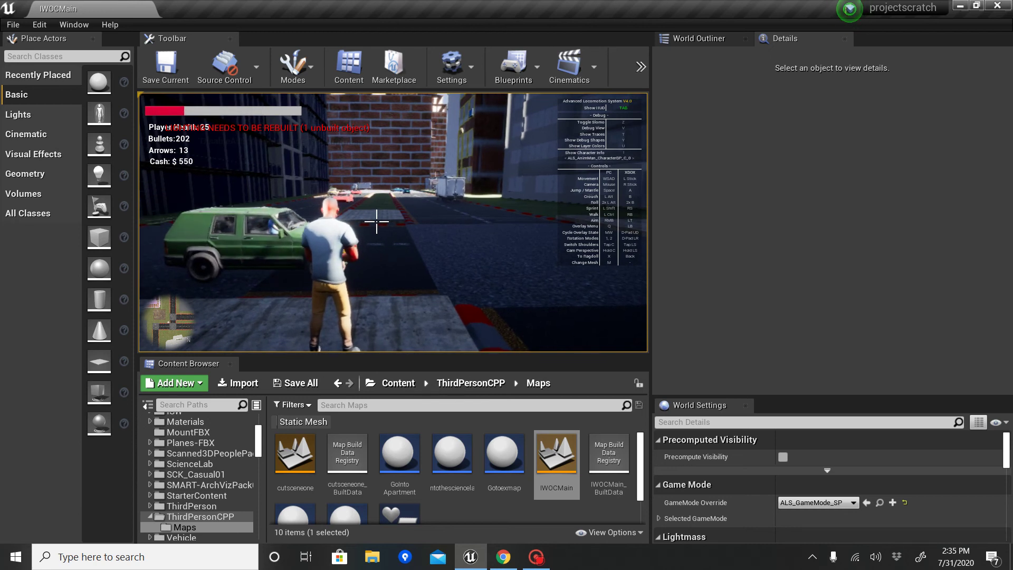
key("a")
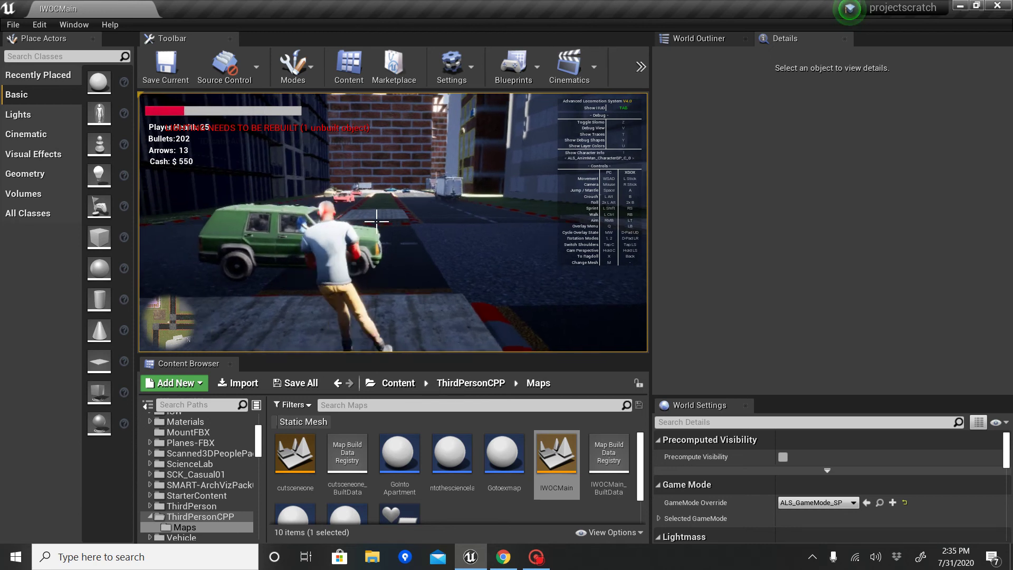
key("w")
key("w")
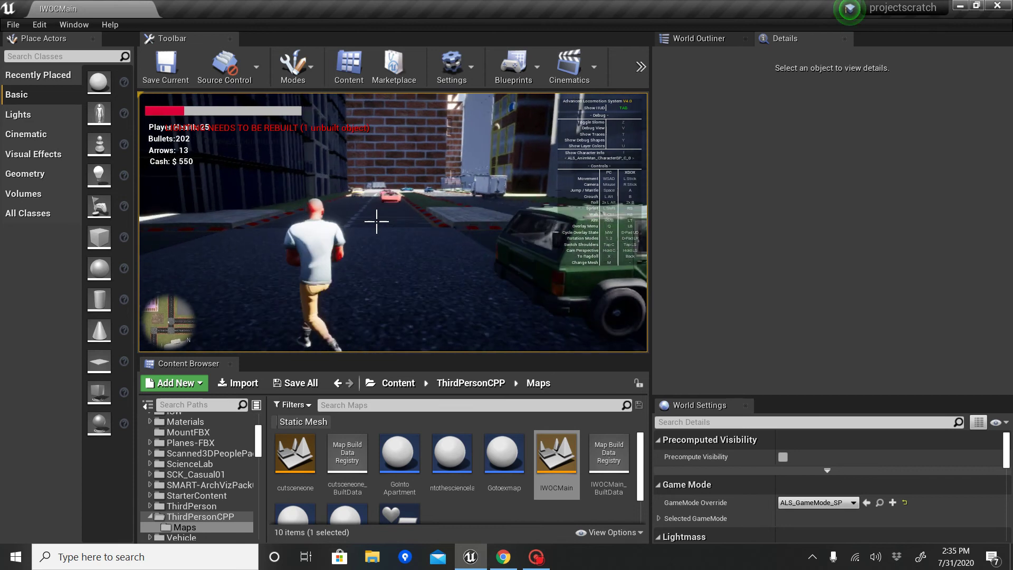
key("w")
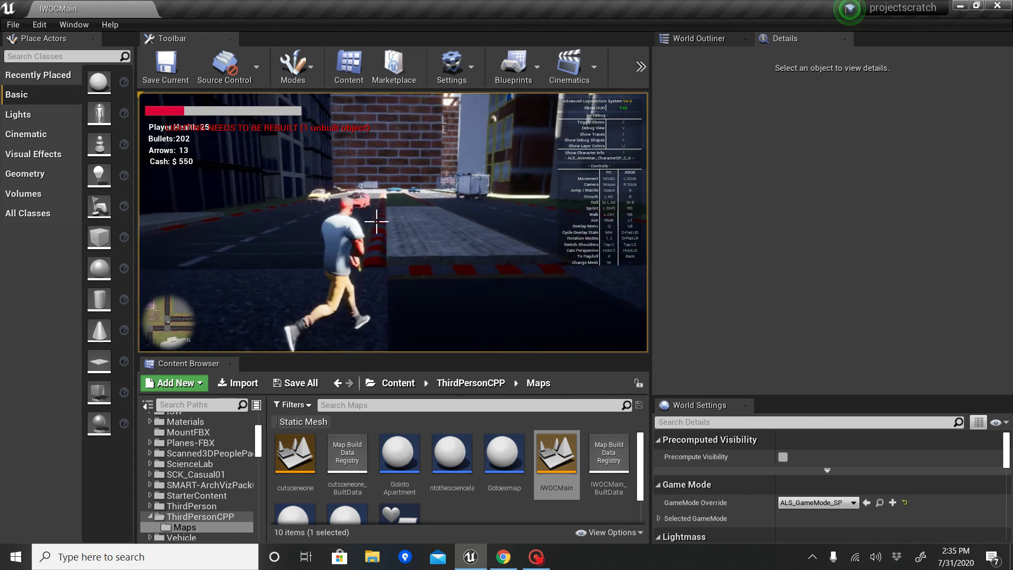
key("w")
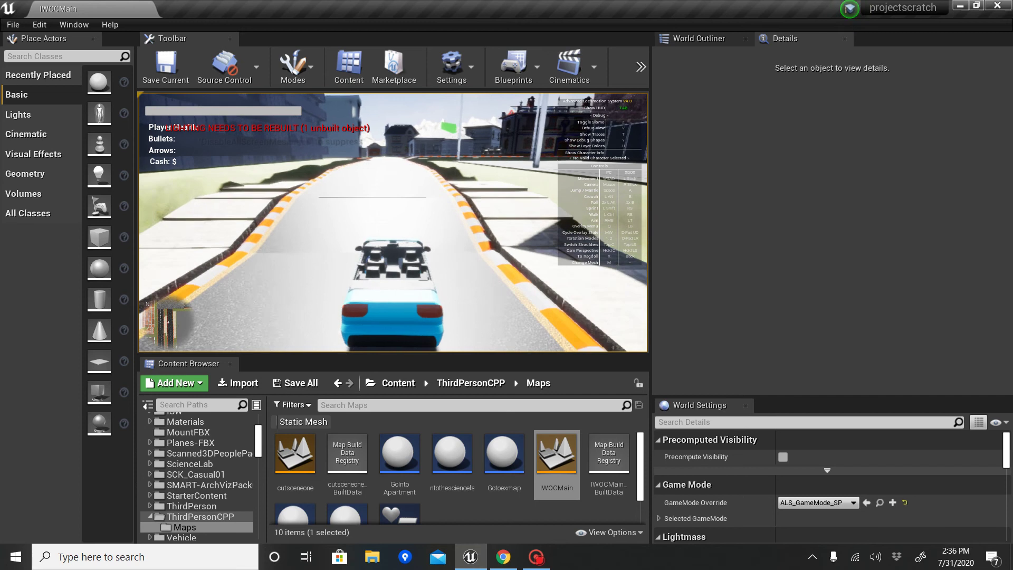
Drive the blue convertible along the curbed road past the dark wooden house to test the vehicle in the city level.
key("w")
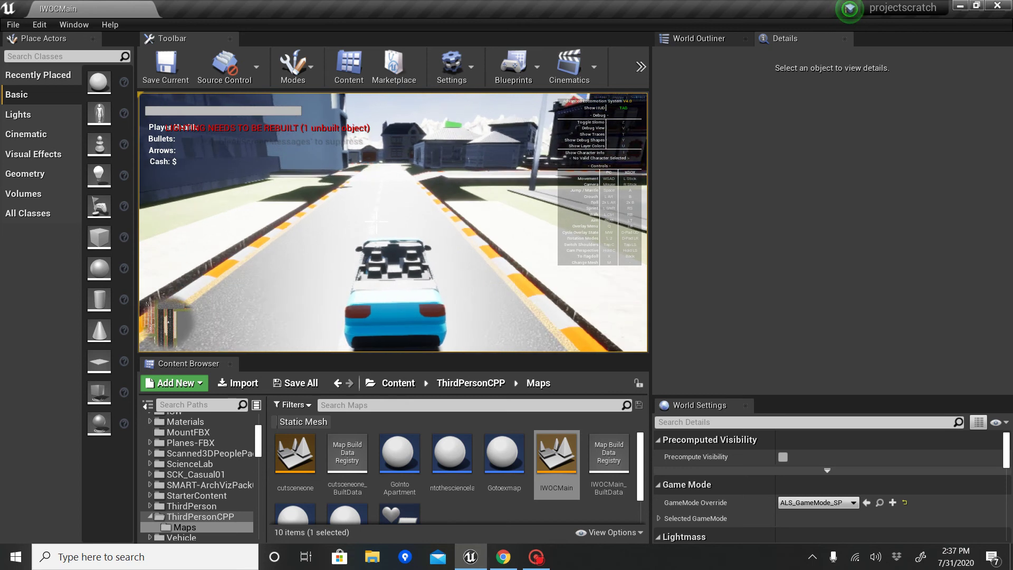
key("w")
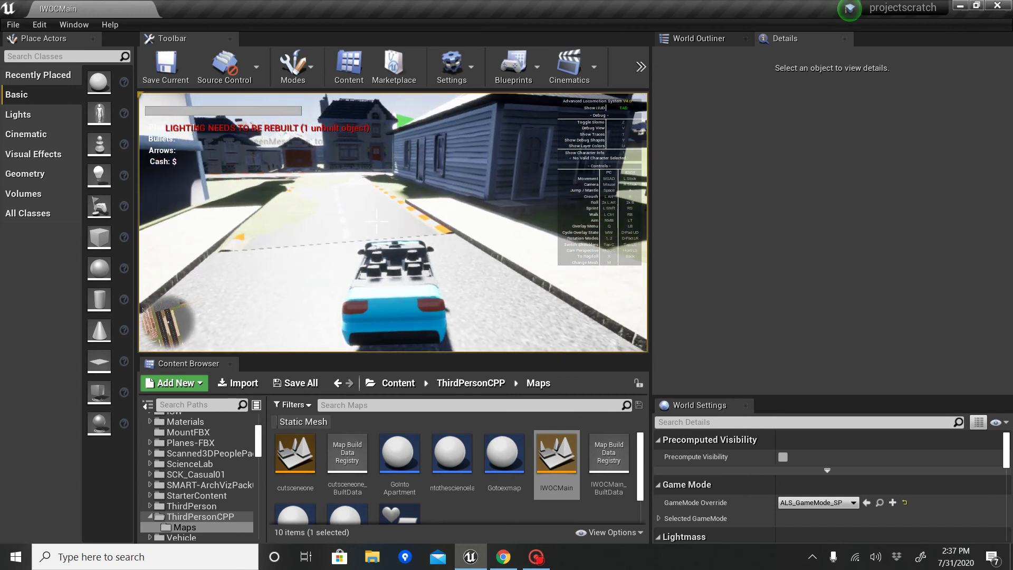
key("w")
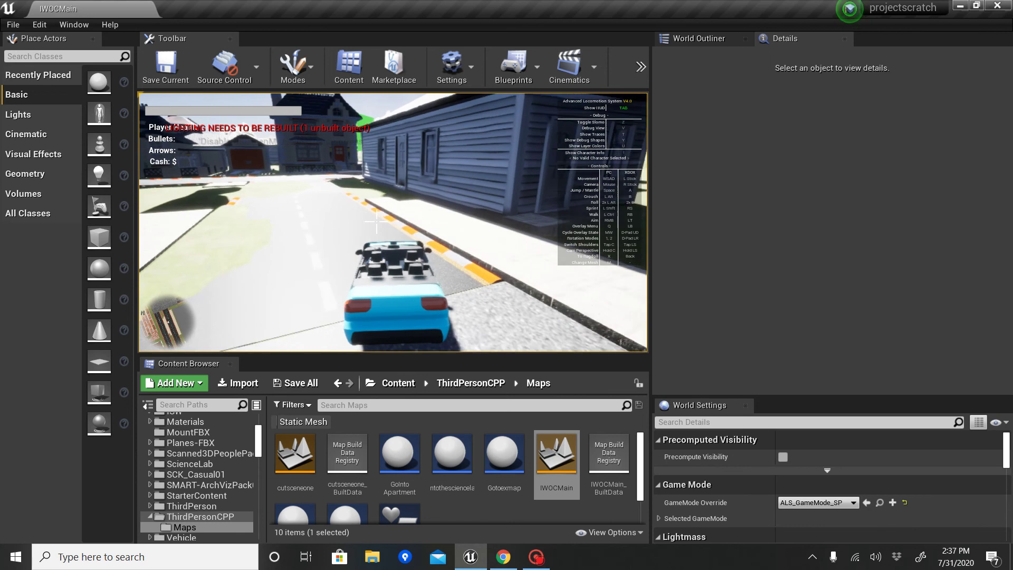
key("w")
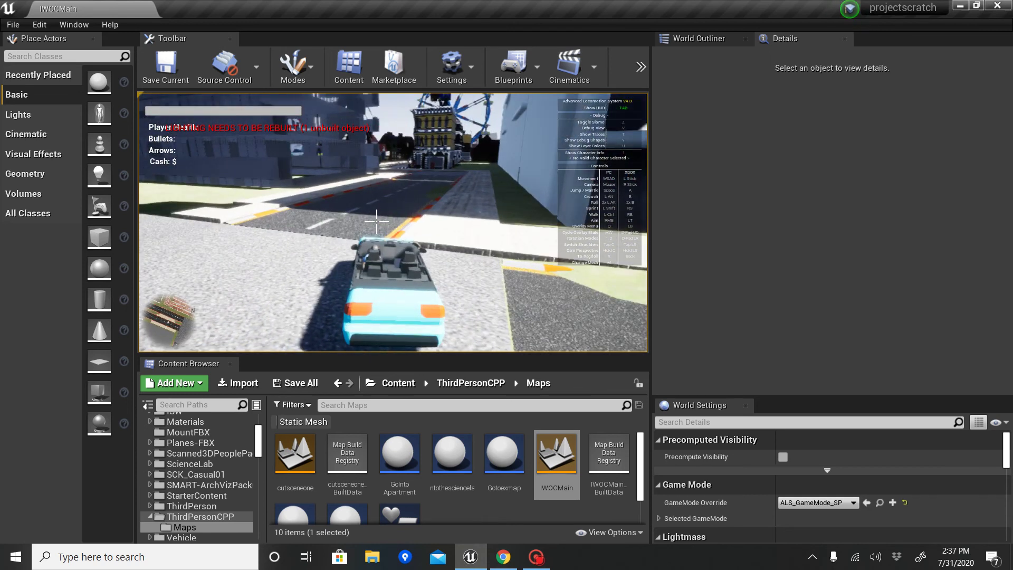
Steer the convertible onto the shaded street beside the large pale wall and drive toward the yellow-and-black building.
key("a")
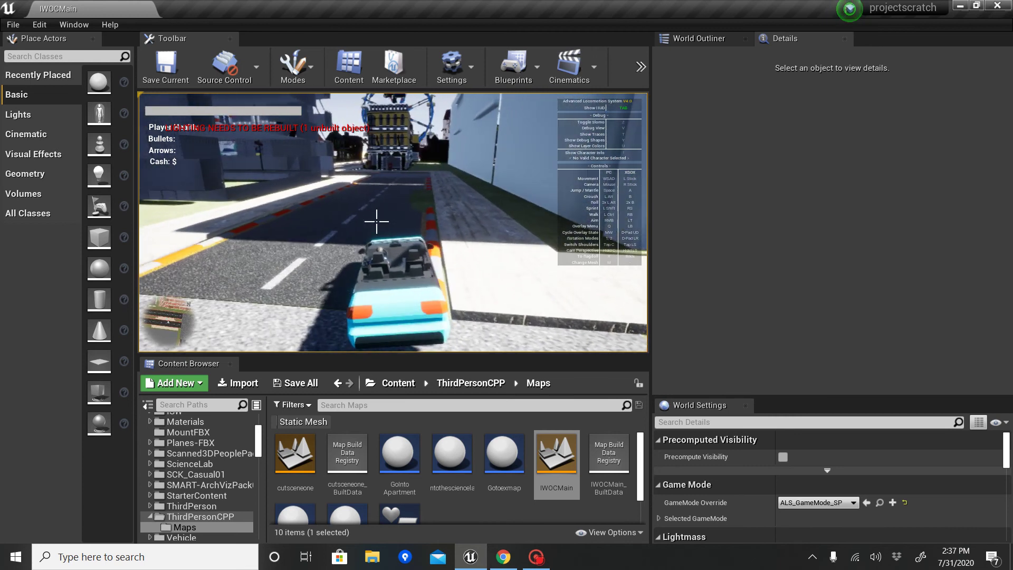
key("w")
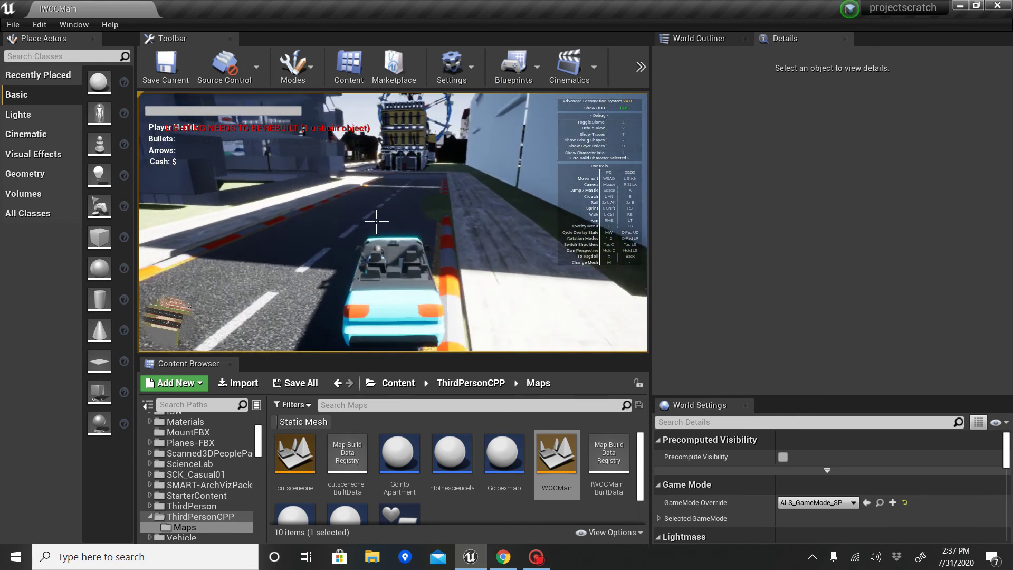
key("w")
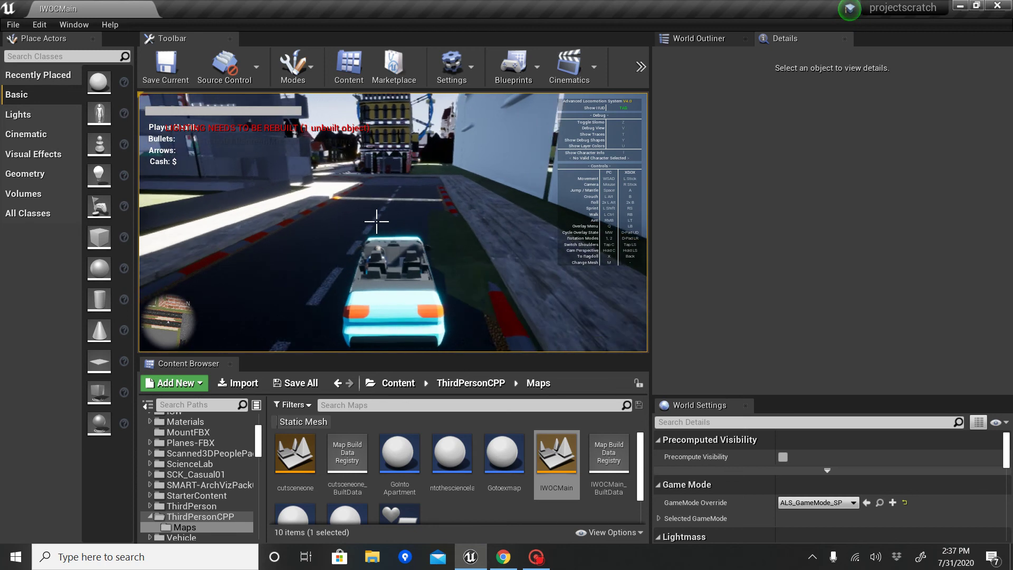
key("w")
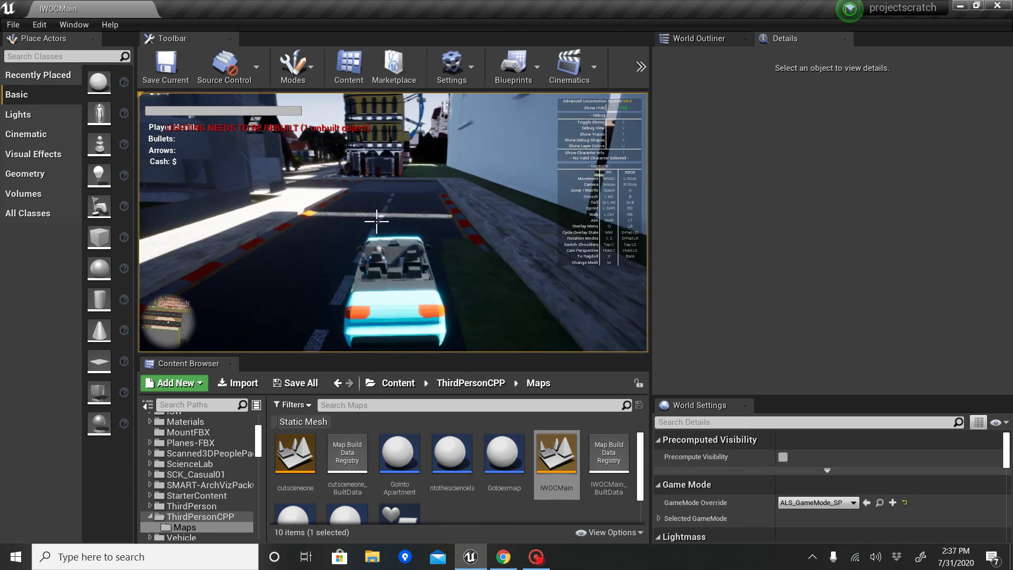
key("w")
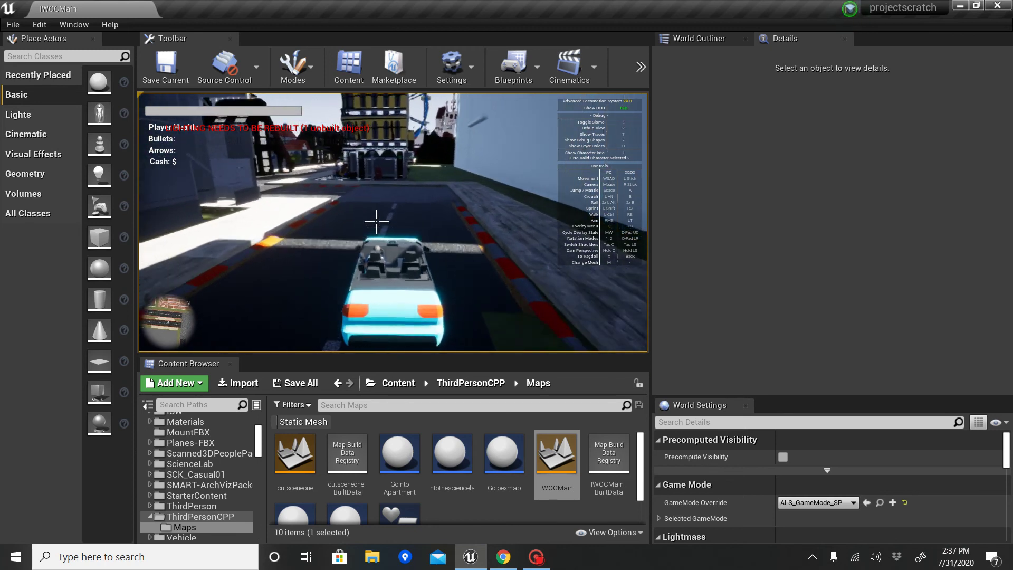
key("w")
Turn the convertible left at the intersection and drive up to the corner in front of the black timber-framed buildings.
key("a")
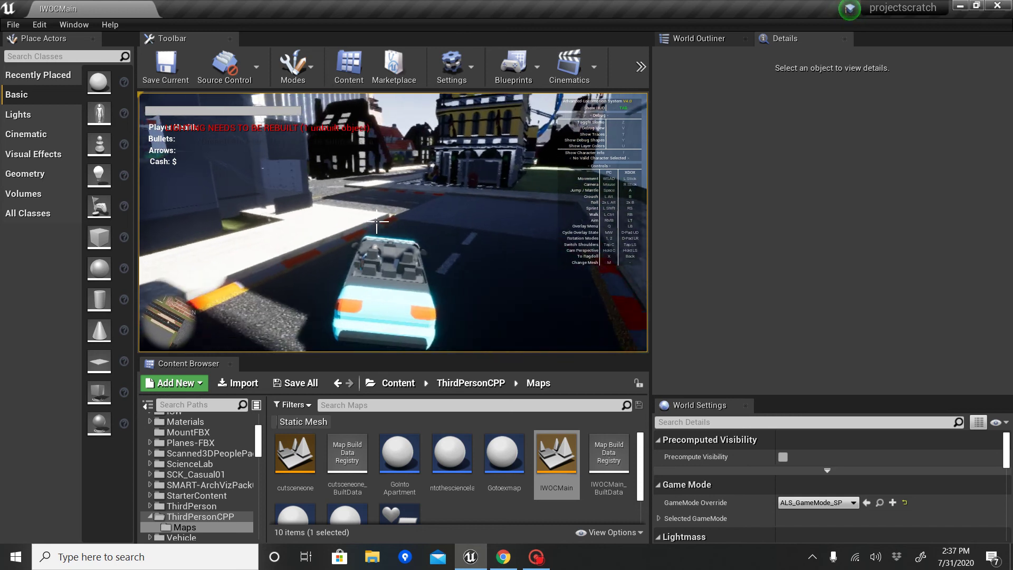
key("w")
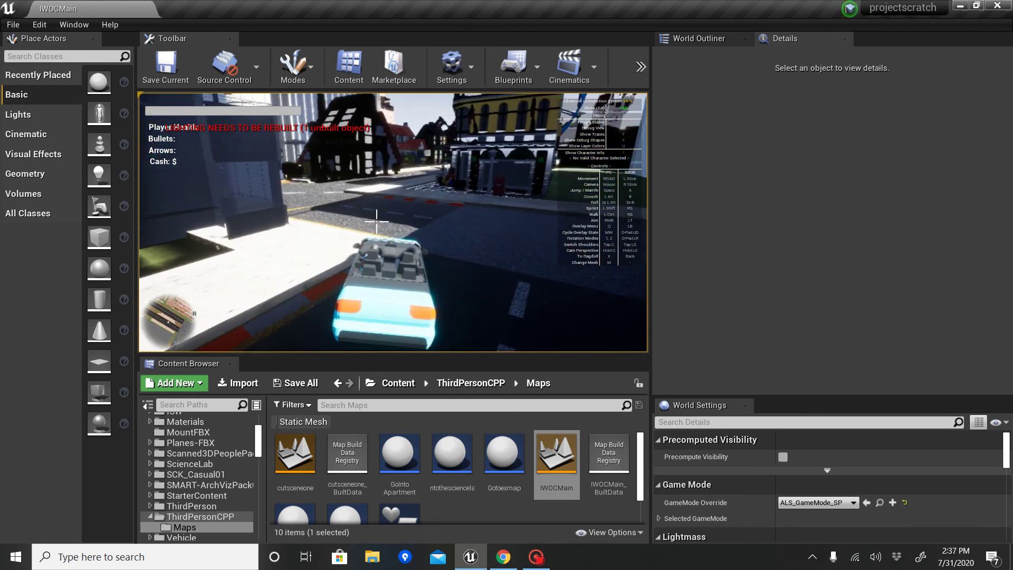
key("w")
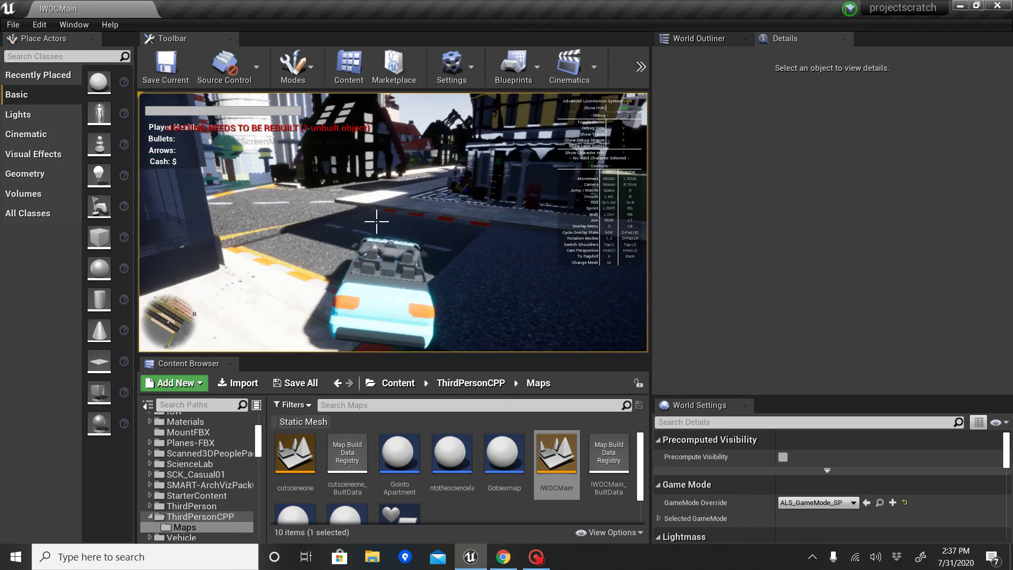
key("w")
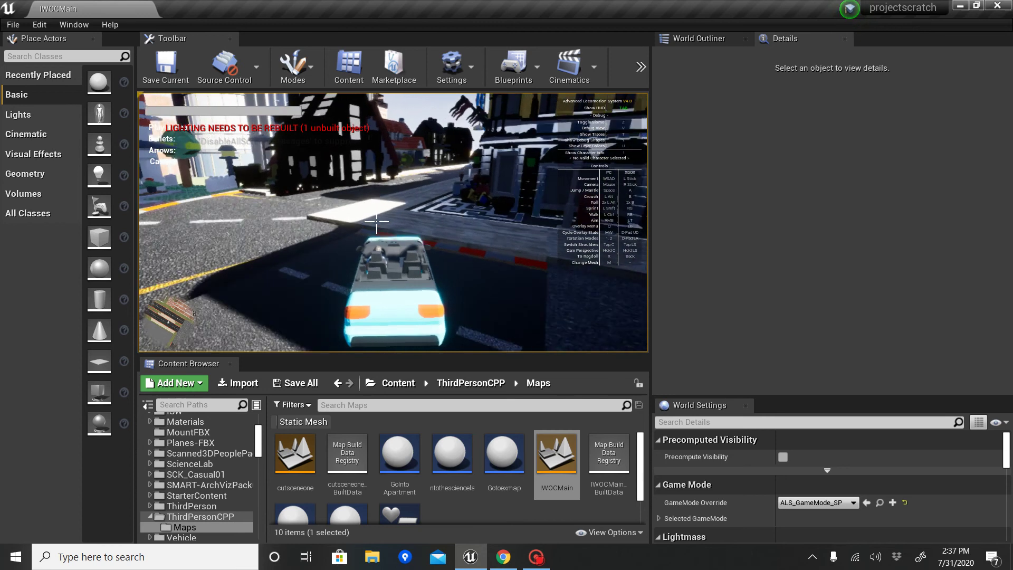
key("w")
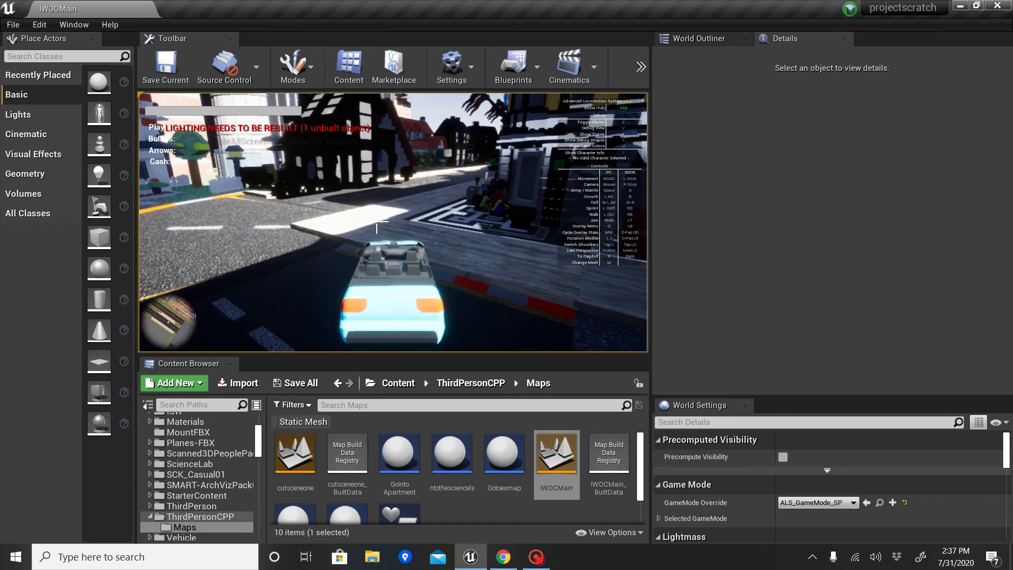
Get out of the convertible and end the play preview, closing the message log.
key("e")
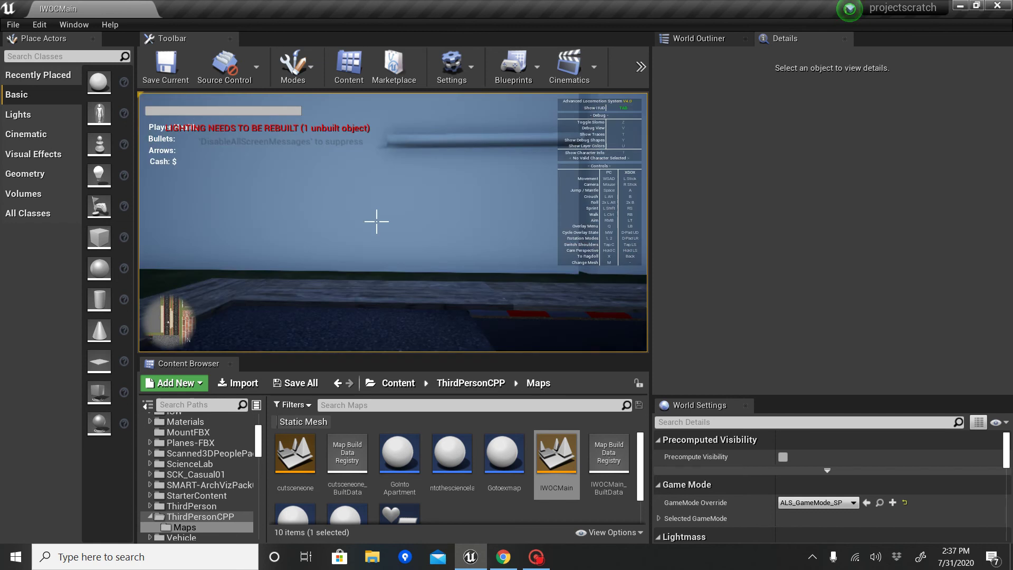
key("Escape")
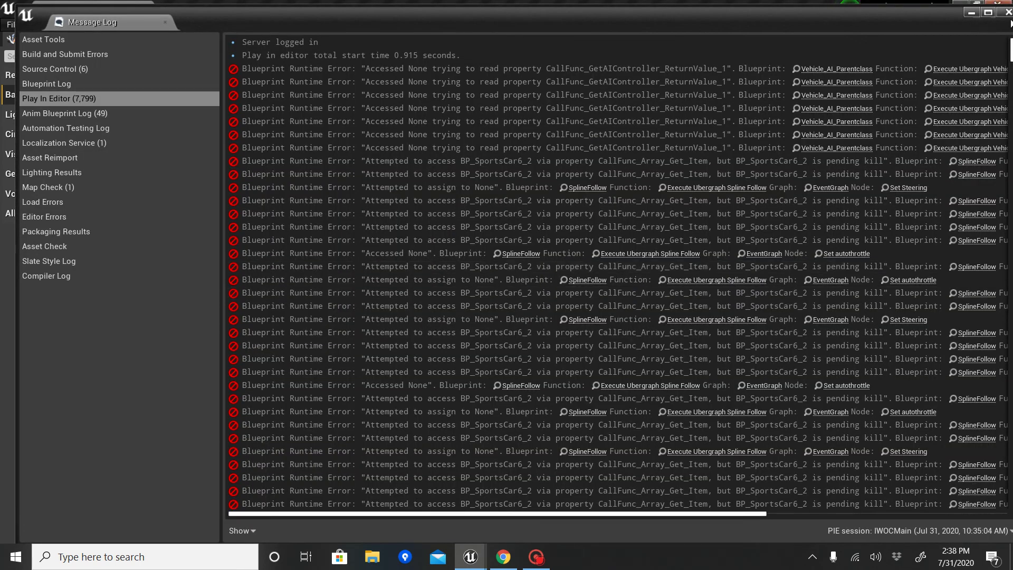
left_click(1007, 12)
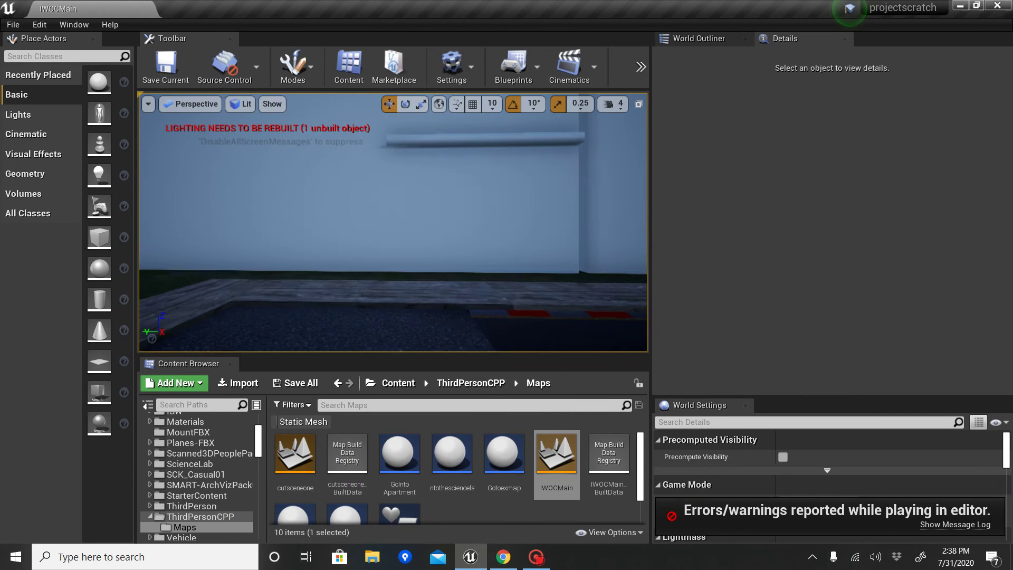
Select the shippingvessel2 cargo ship in the water off the beach and frame the whole ship from the sand.
right_click_drag(393, 221, 410, 249)
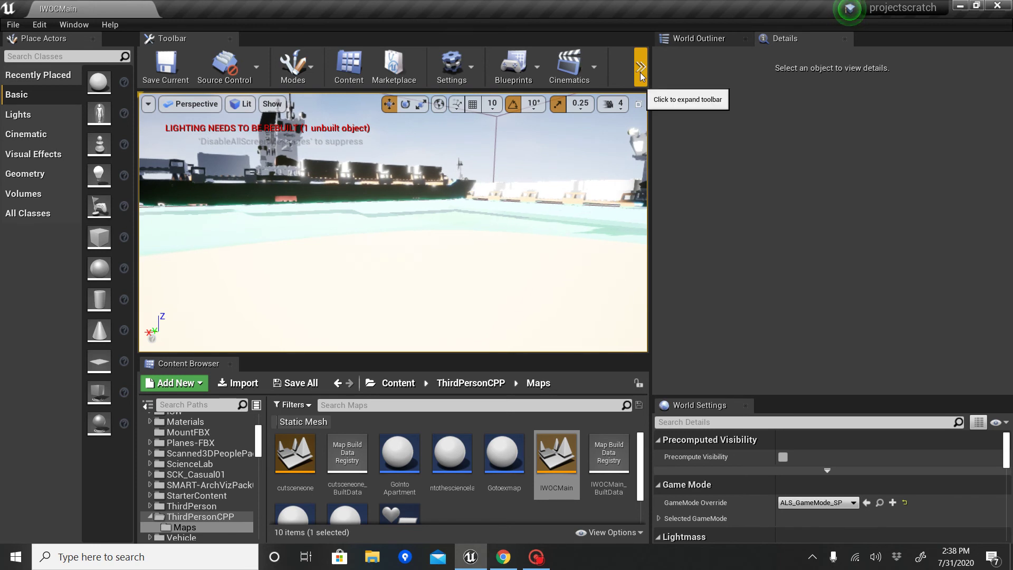
right_click_drag(510, 190, 490, 170)
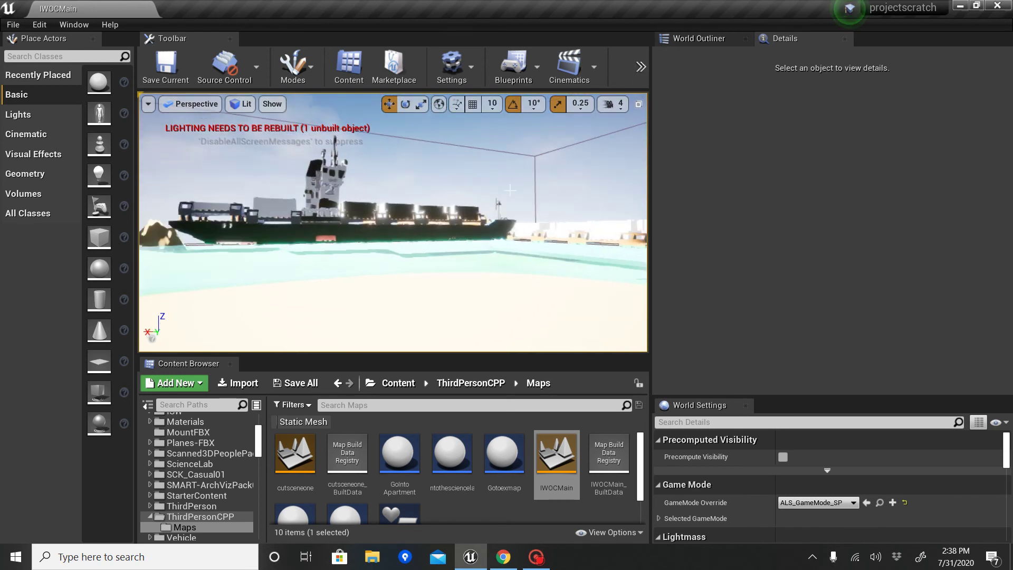
left_click(372, 215)
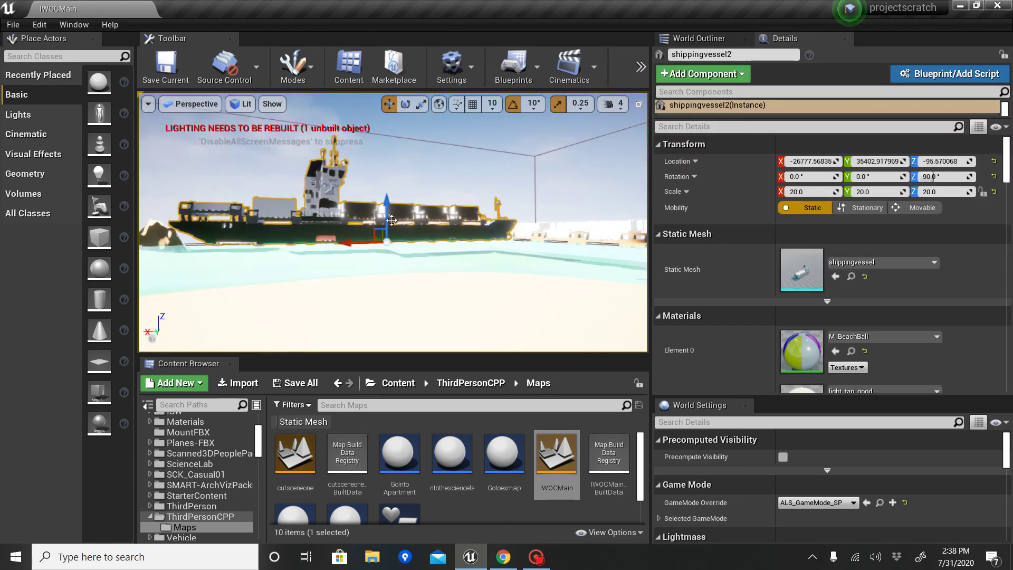
right_click_drag(371, 215, 564, 231)
key("w")
key("s")
Run a brief play preview with the character standing on the beach facing the cargo ship, and stop it.
left_click(642, 71)
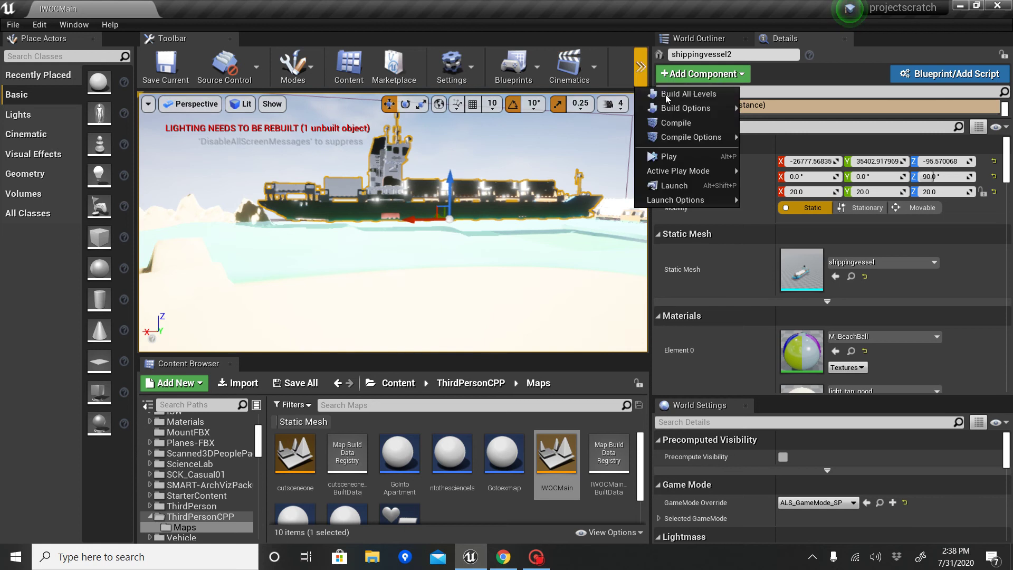
left_click(677, 153)
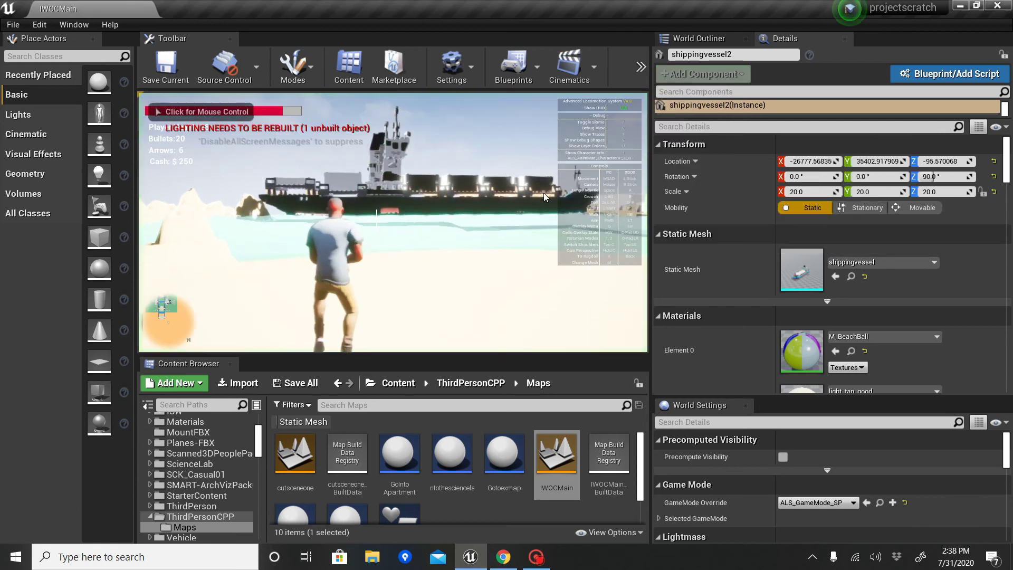
key("Escape")
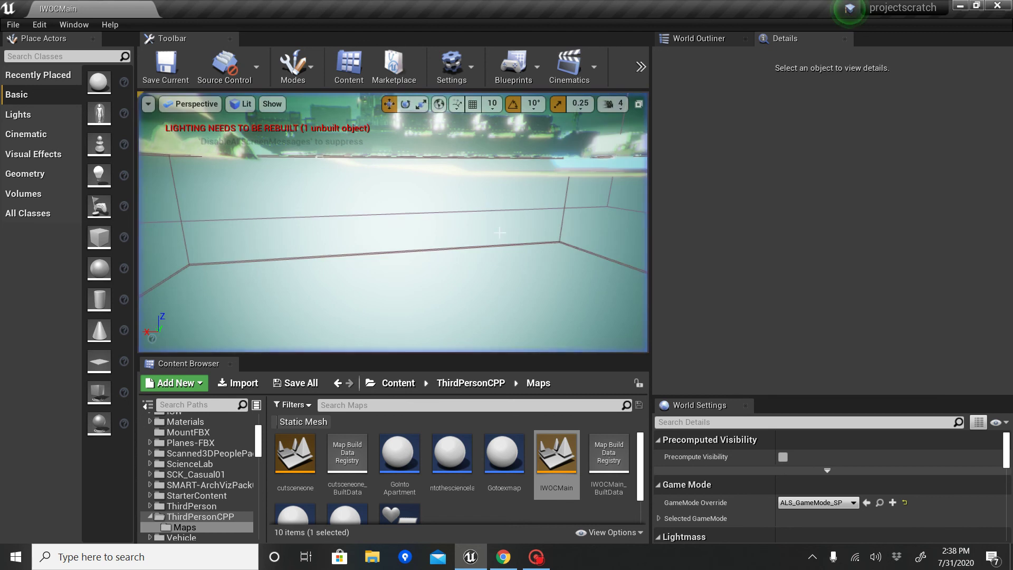
Start a new play preview from the sand closer to the cargo ship and take control of the character.
right_click_drag(547, 211, 547, 135)
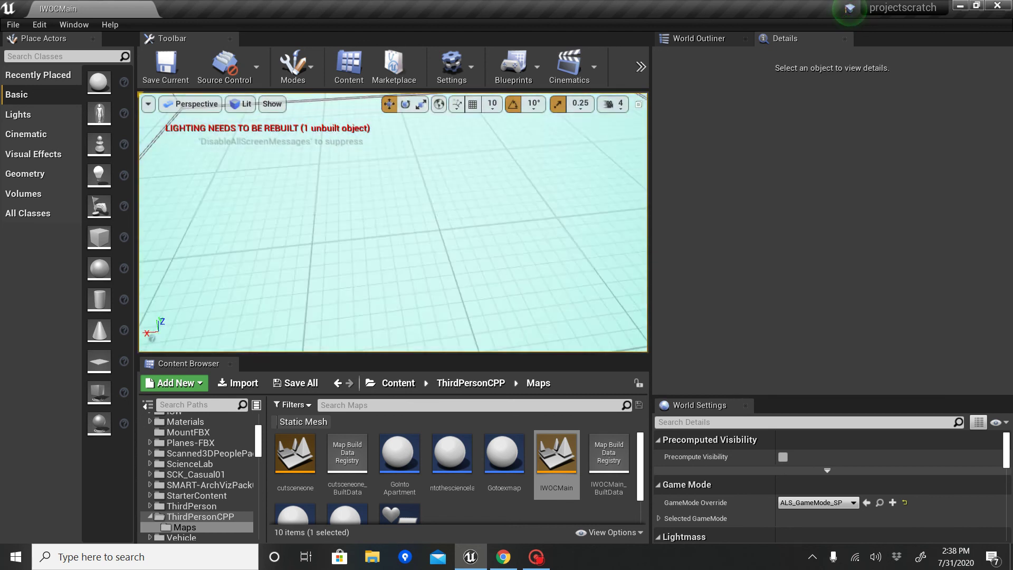
right_click(530, 192)
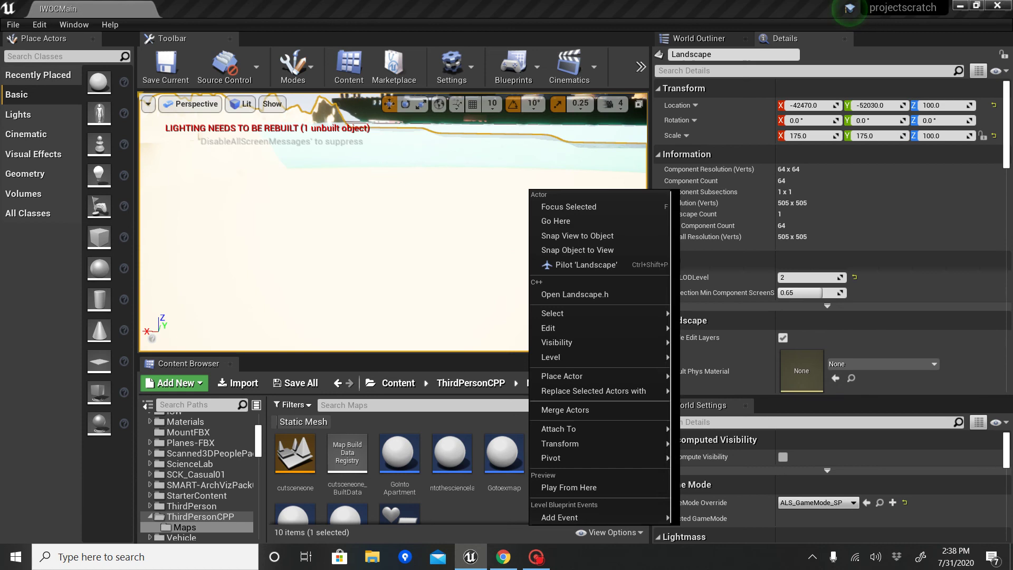
left_click(640, 66)
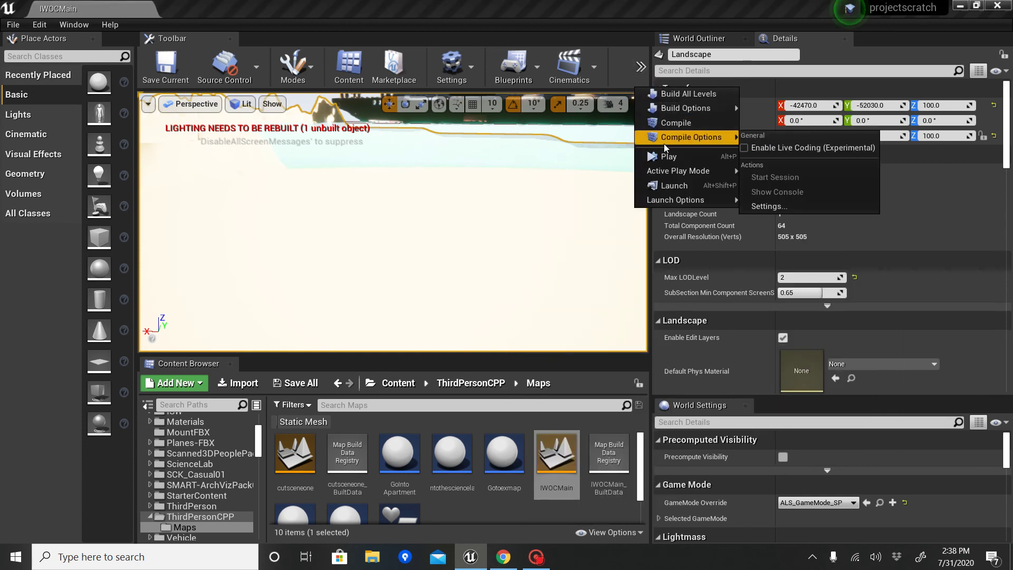
left_click(663, 157)
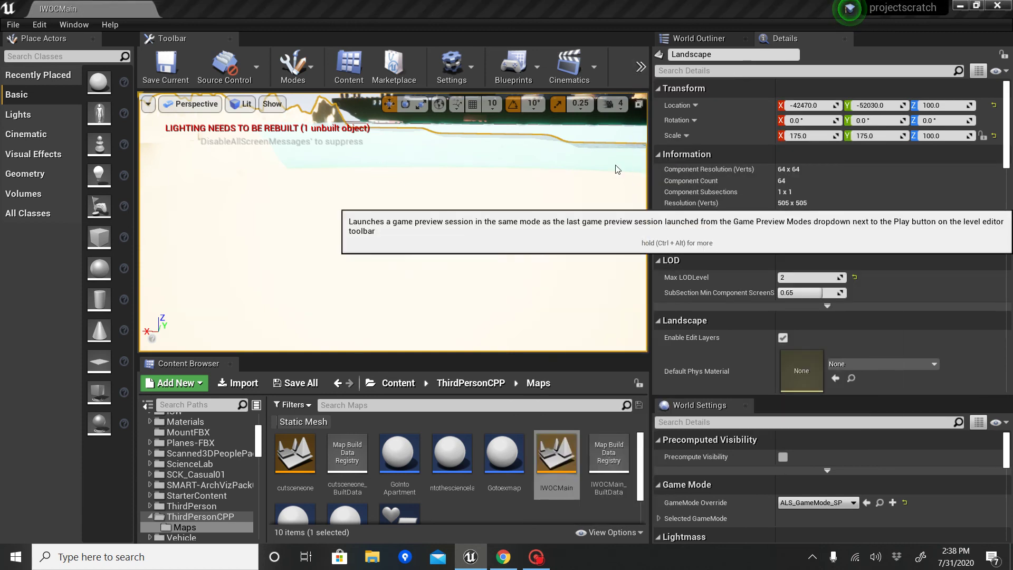
left_click(539, 177)
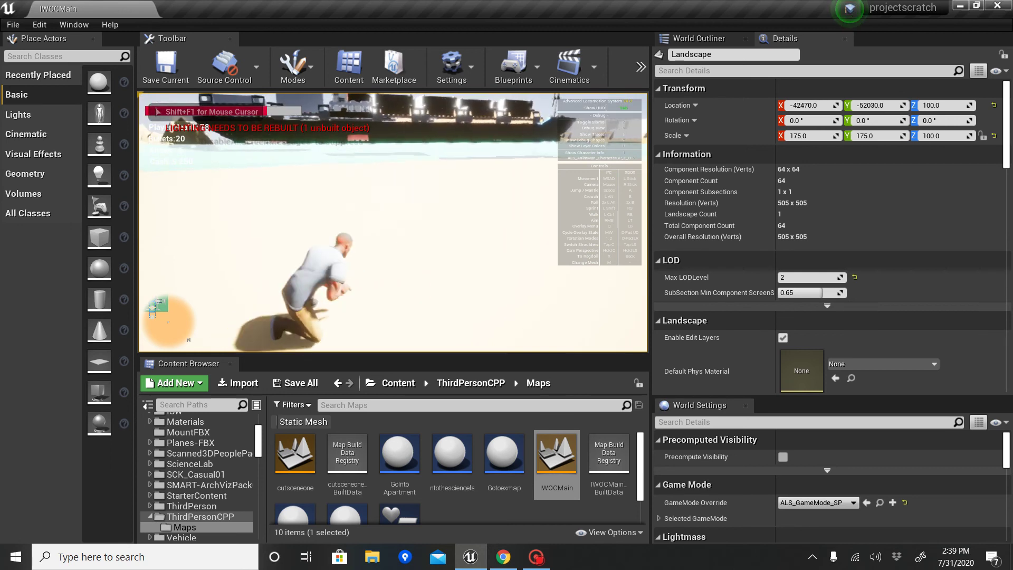
Run the character across the sand into the water and swim toward the cargo ship to test the swimming and underwater effects.
key("w")
key("w")
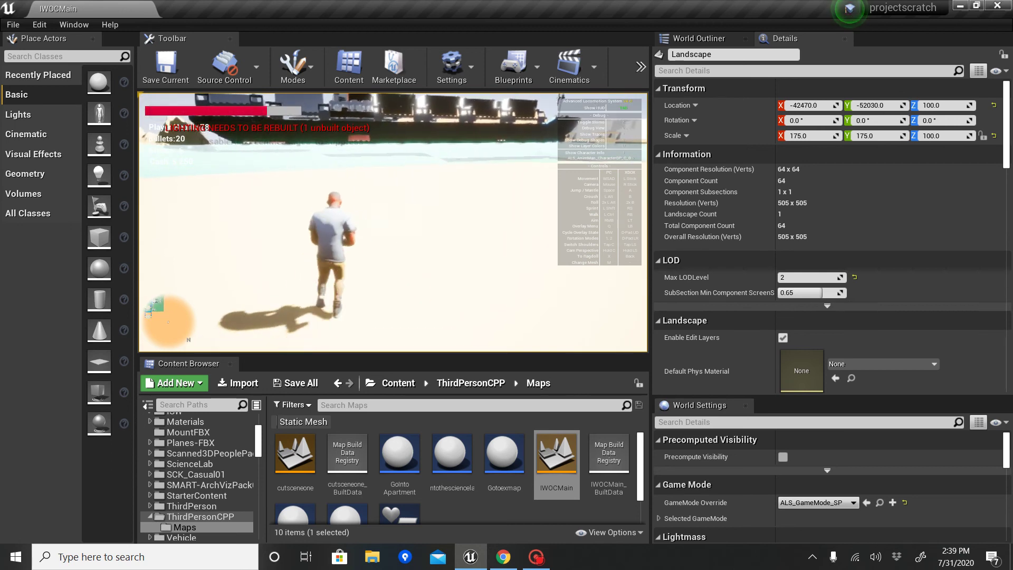
key("w")
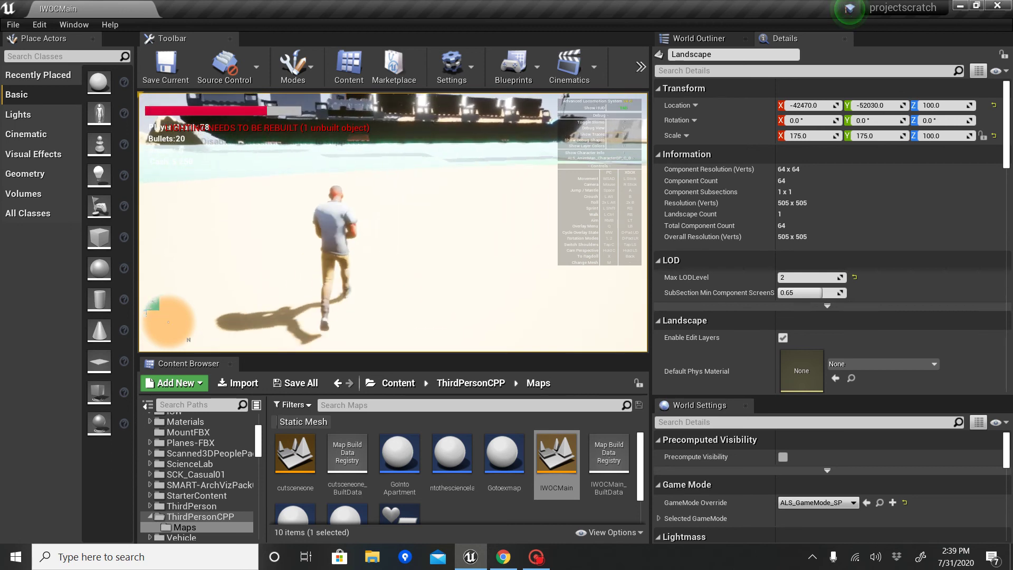
key("w")
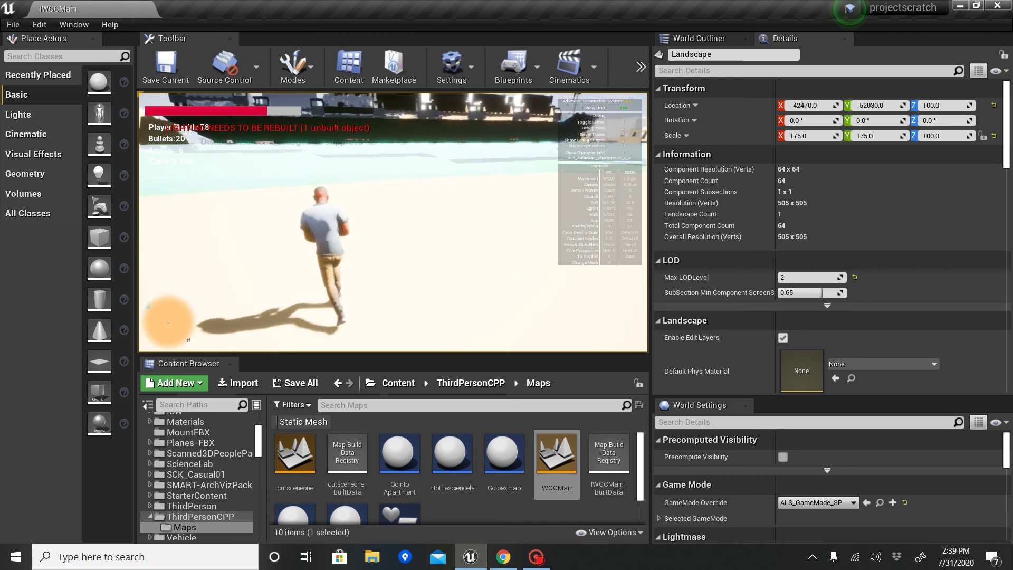
key("w")
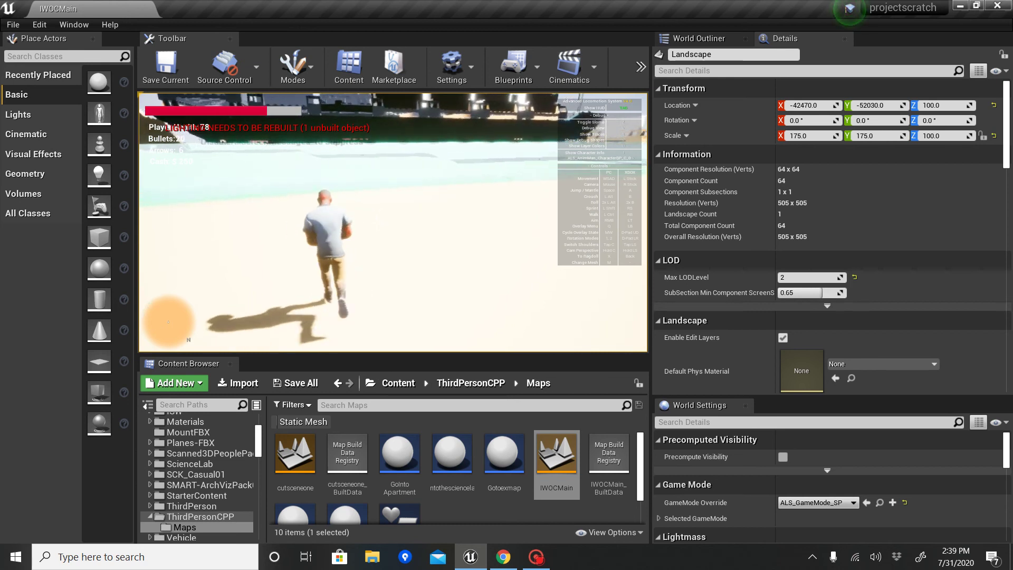
key("w")
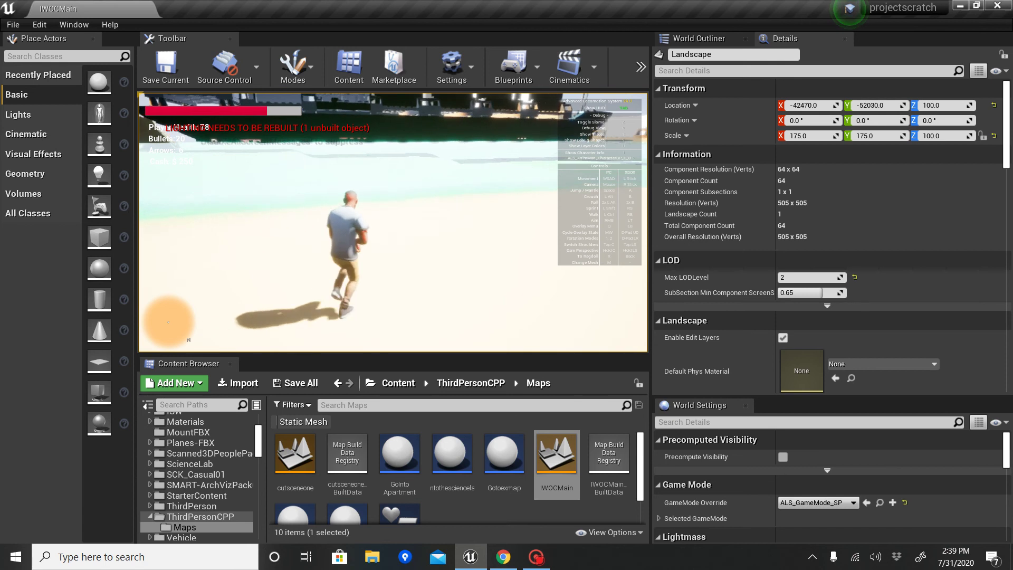
key("a")
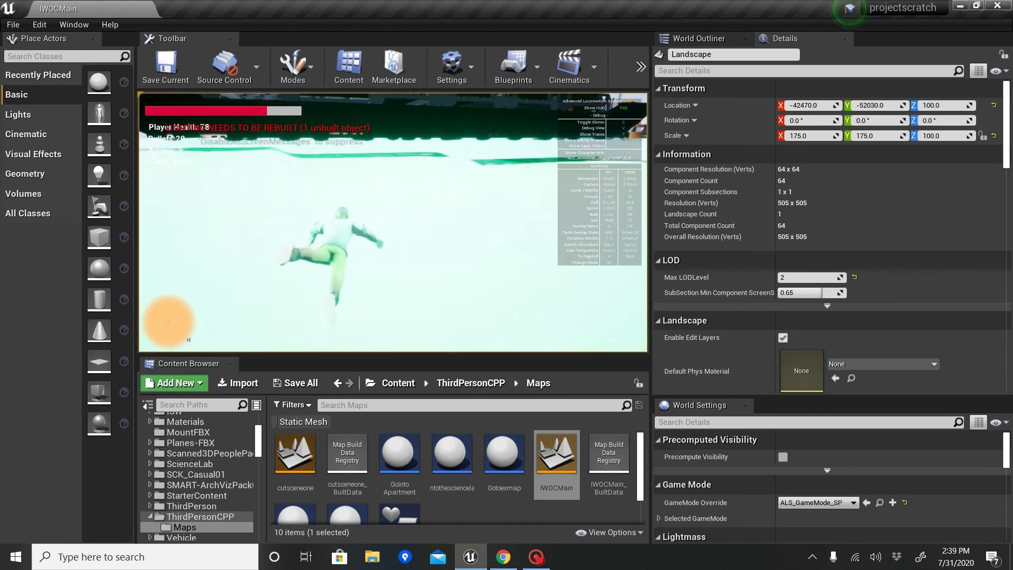
key("w")
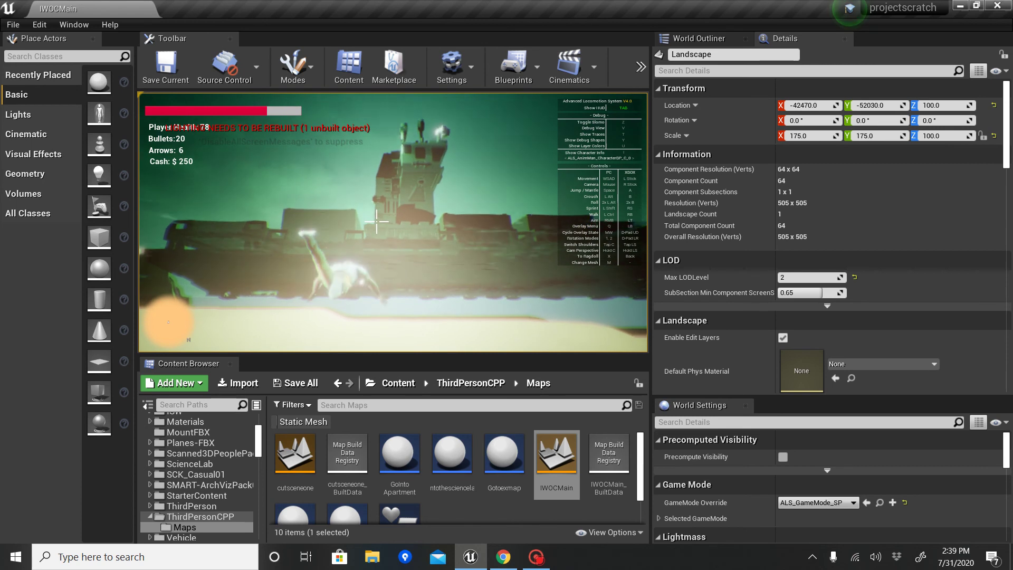
Finish the swim test by surfacing the character and heading on toward the cargo ship, and stop the play preview.
key("x")
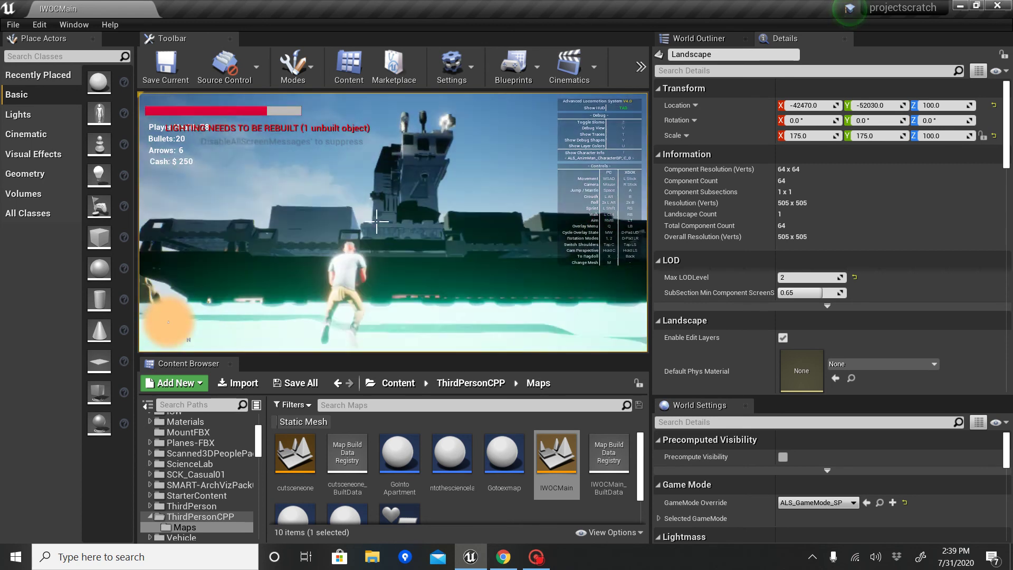
key("w")
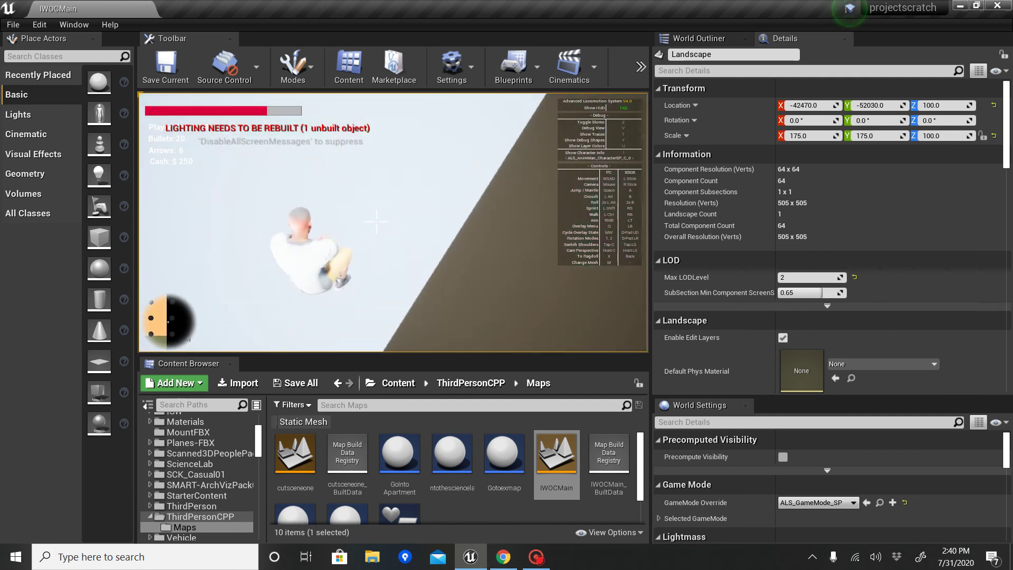
key("Escape")
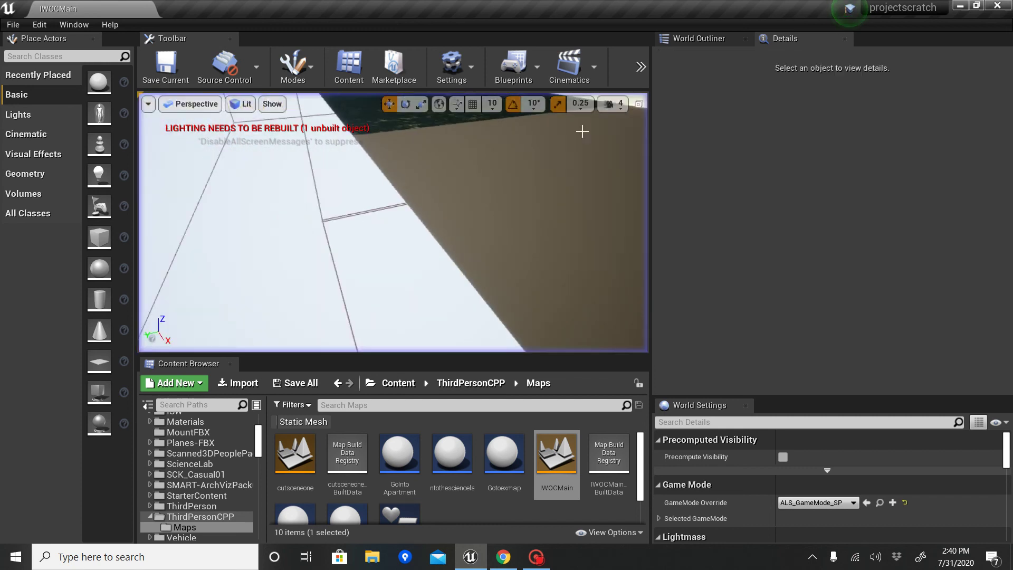
Select the CullDistanceVolume around the level and inspect its bounds alongside the cargo ship's hull.
right_click_drag(468, 194, 434, 214)
key("s")
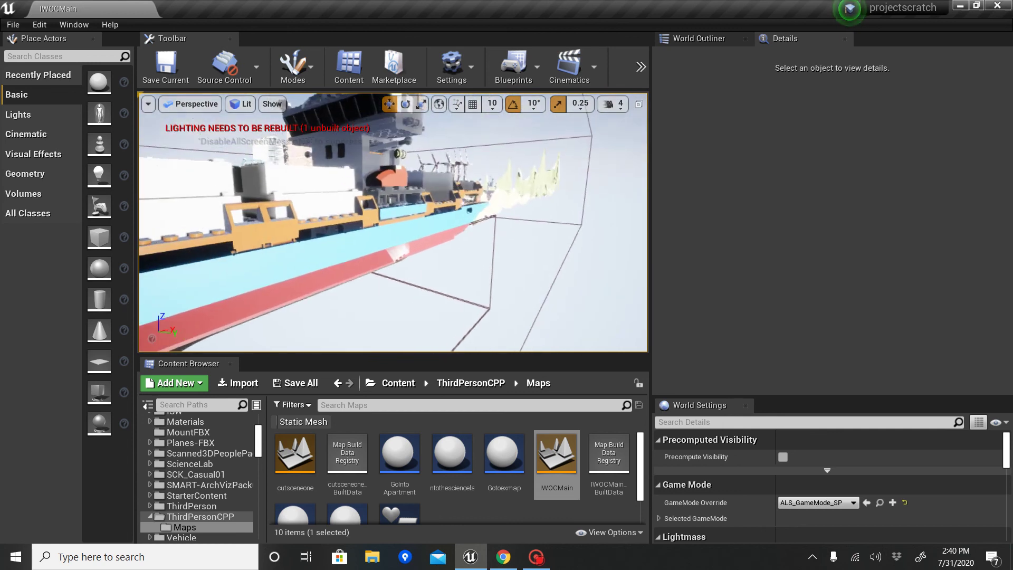
left_click(592, 140)
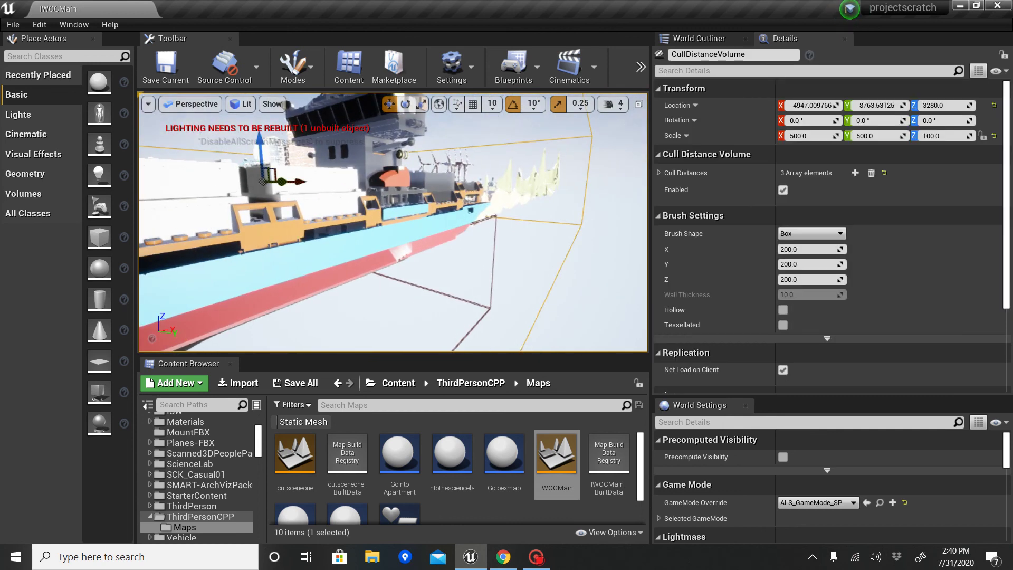
right_click_drag(592, 140, 597, 180)
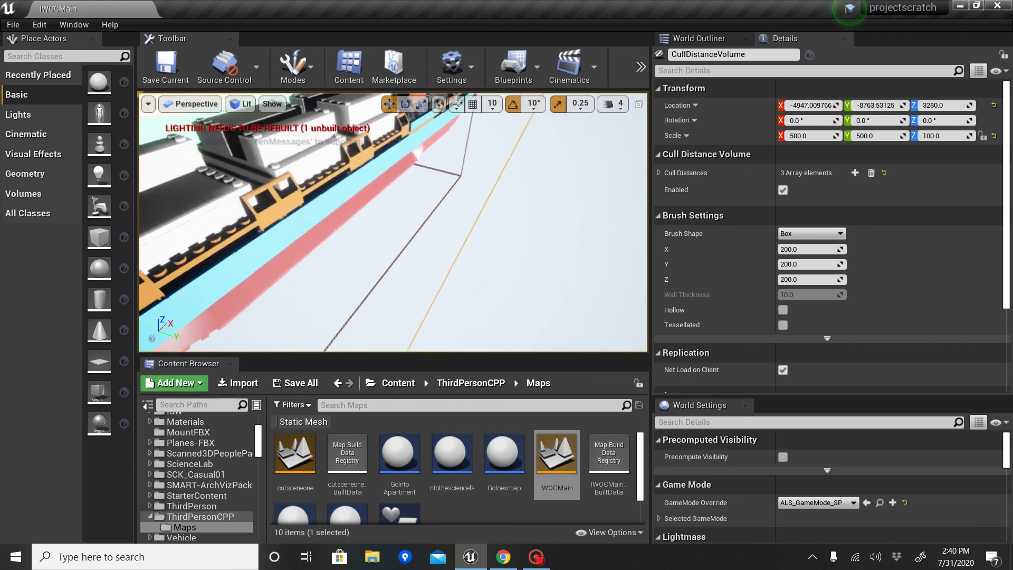
right_click_drag(596, 179, 464, 177)
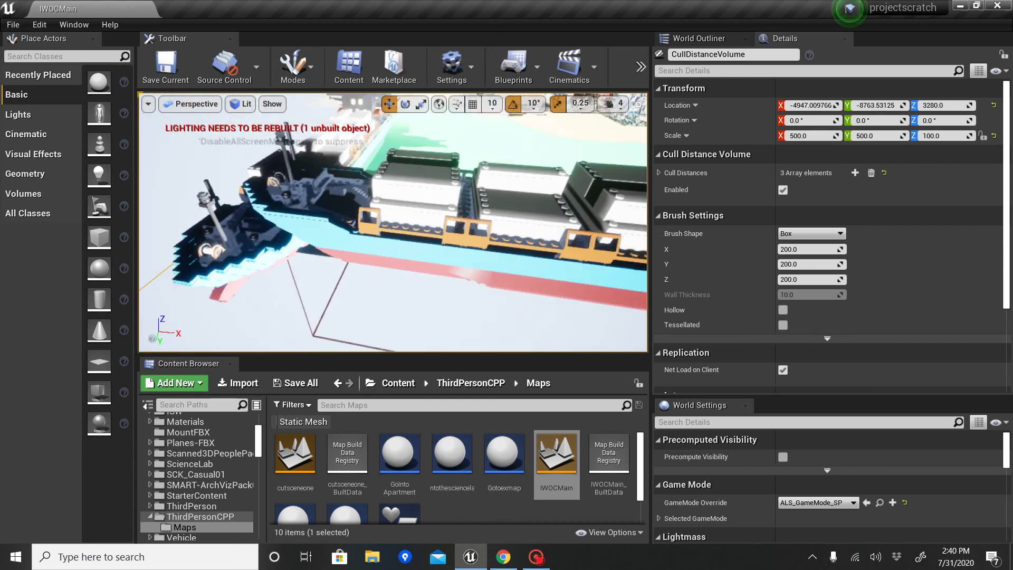
right_click_drag(570, 146, 602, 164)
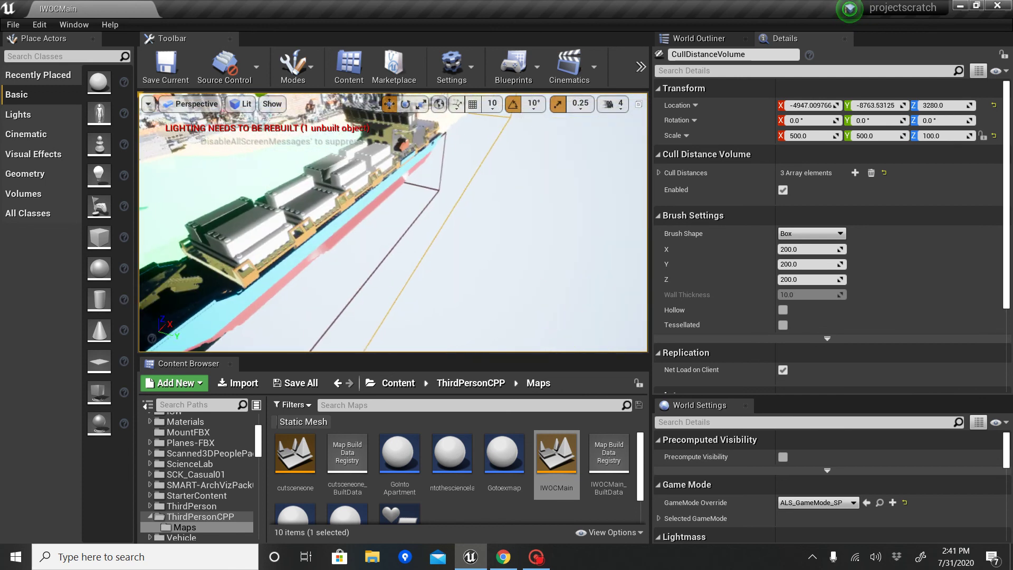
Select the mount14 mountain mesh behind the cargo ship and survey both ships, the bay and the city from above.
right_click_drag(538, 152, 484, 155)
left_click(424, 211)
scroll(425, 211, "up", 4)
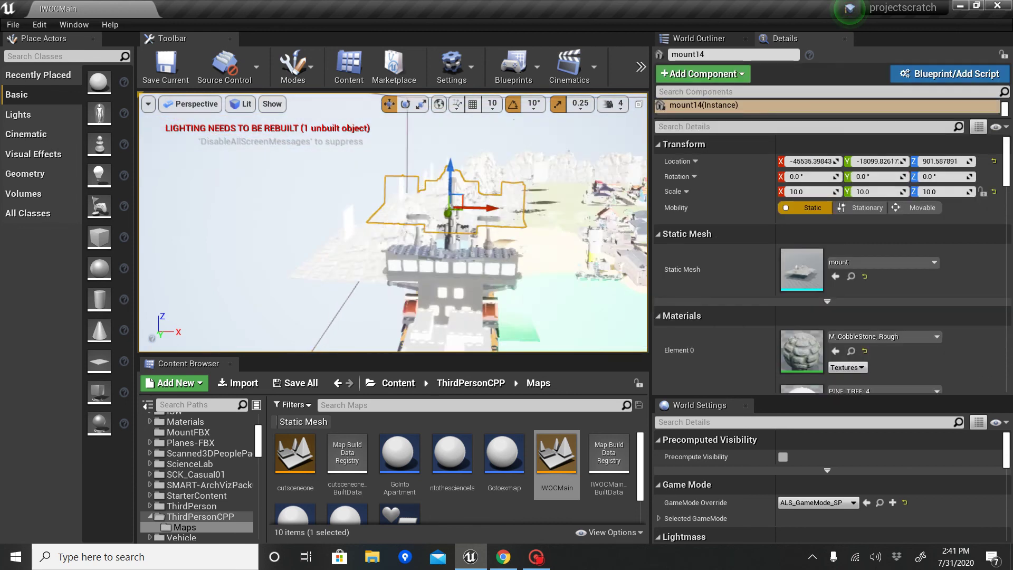
scroll(424, 211, "down", 5)
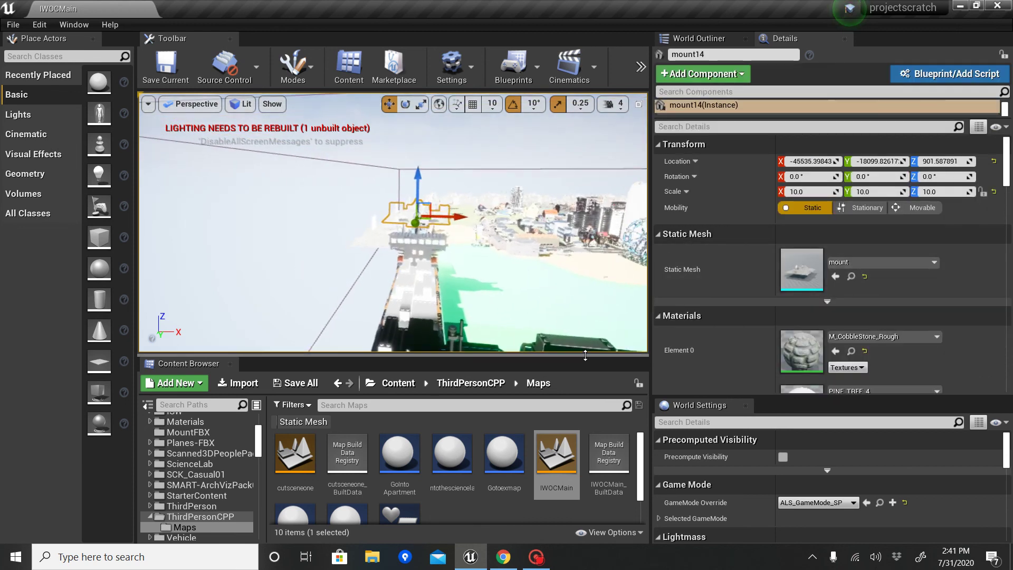
right_click_drag(425, 253, 528, 256)
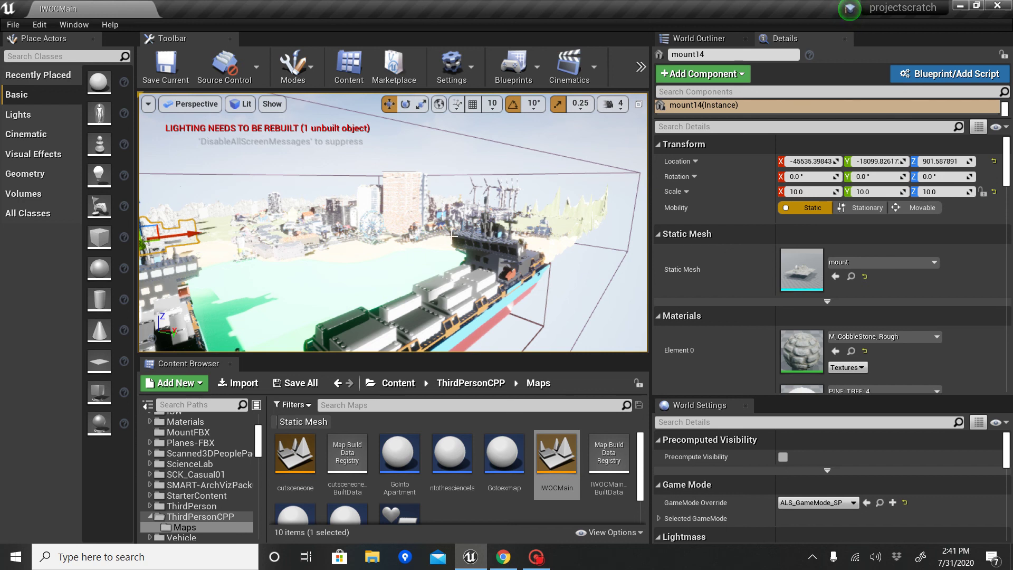
right_click_drag(422, 235, 390, 241)
right_click_drag(303, 243, 405, 224)
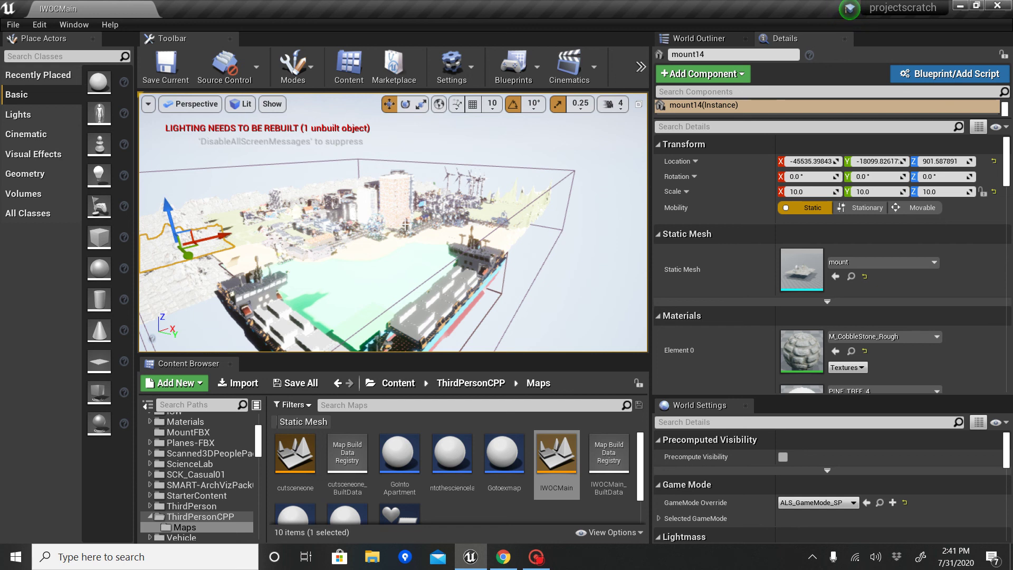
left_click(535, 564)
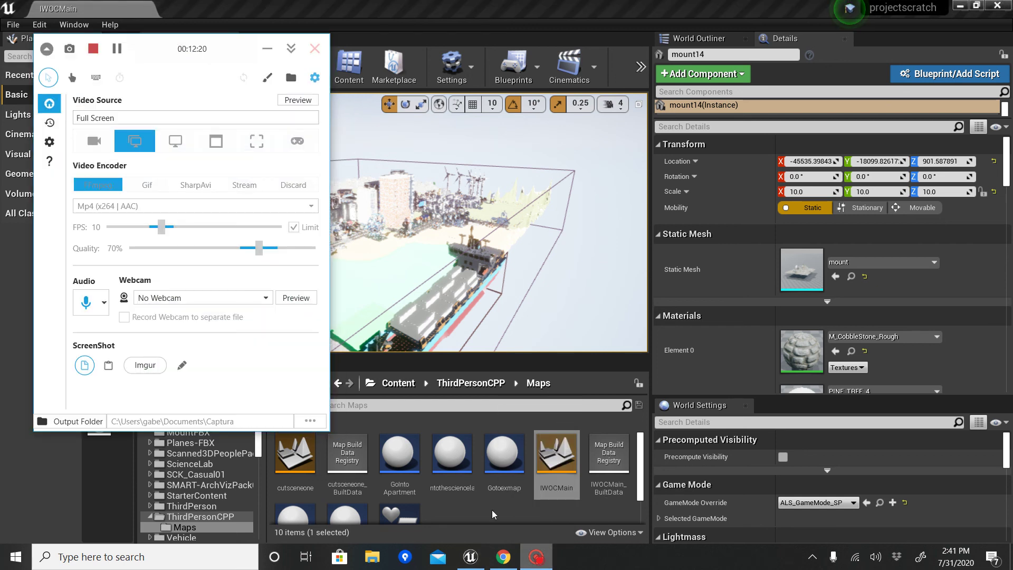